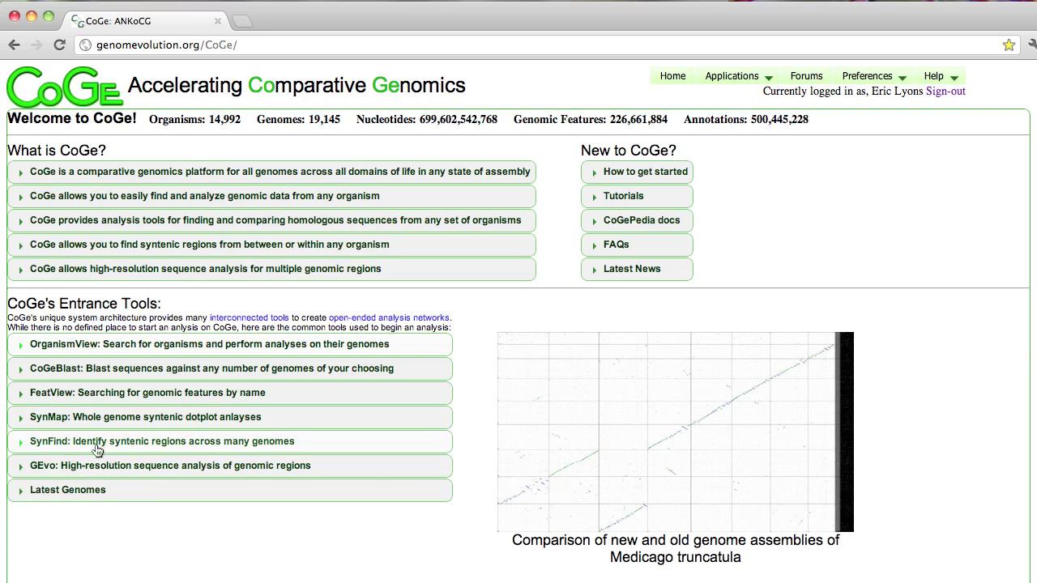
Open OrganismView from CoGe's Entrance Tools on the home page.
left_click(137, 347)
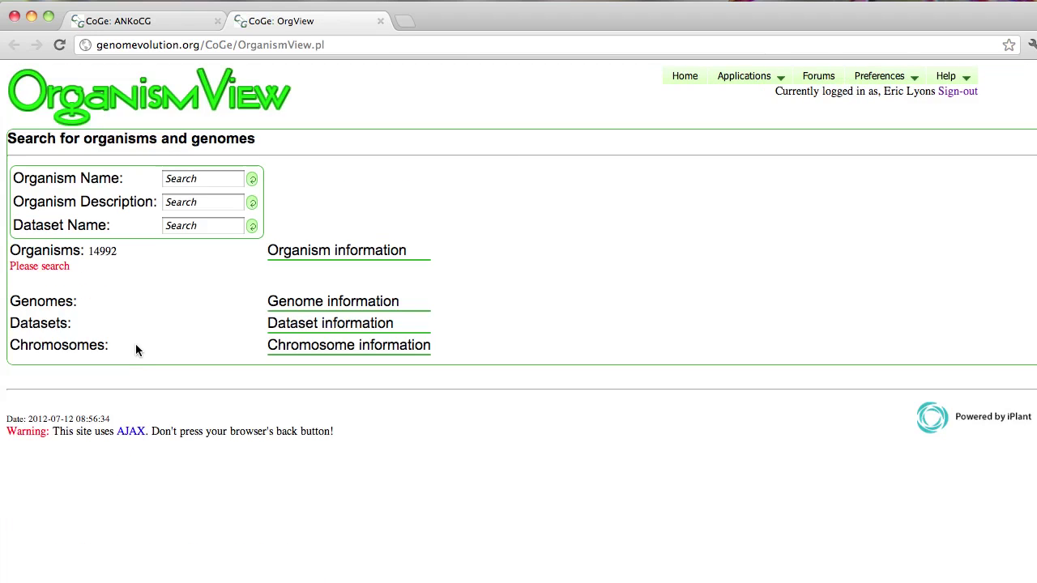
Search 'infest', pick Phytophthora infestans strain T30-4, and launch the genome viewer on supercont1.1.
left_click(188, 178)
type("infest")
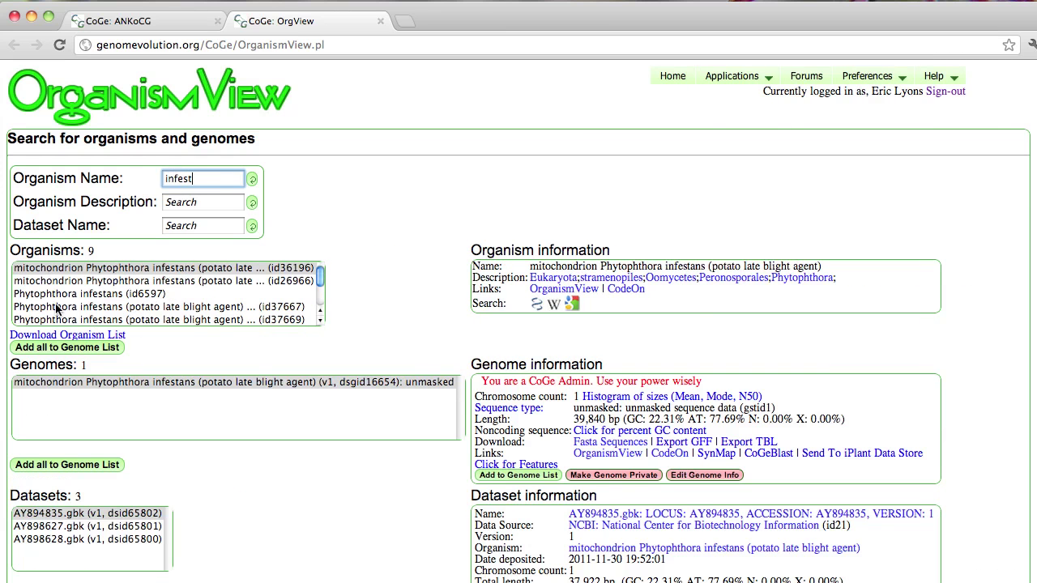
left_click(73, 298)
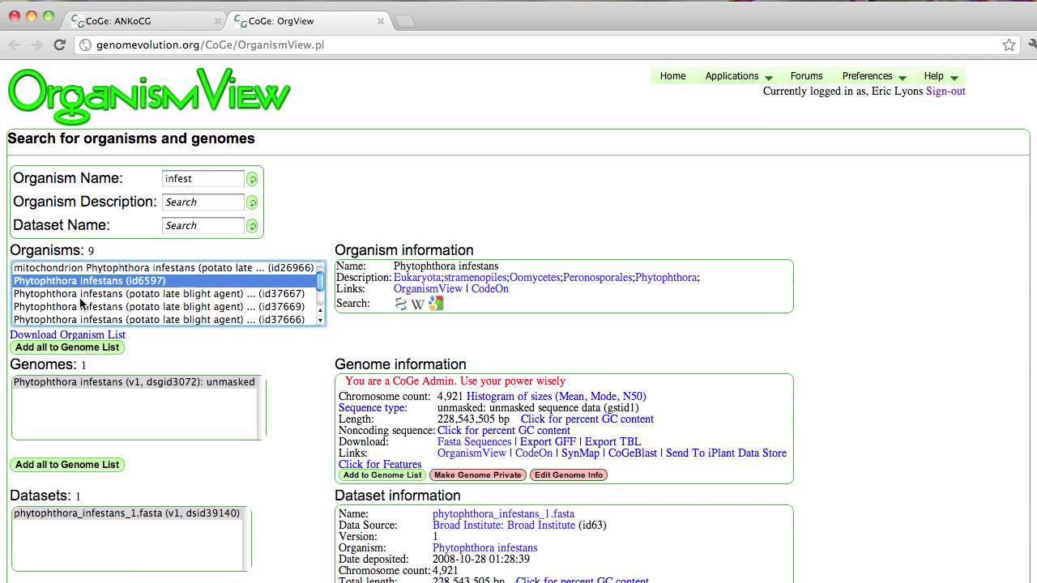
scroll(81, 301, "down", 3)
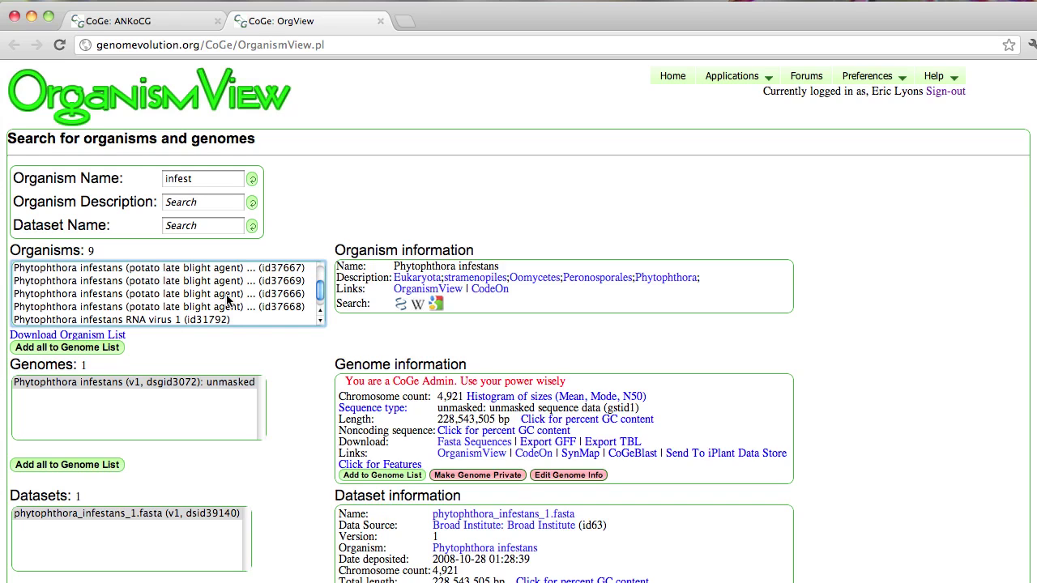
scroll(182, 316, "down", 1)
left_click(184, 320)
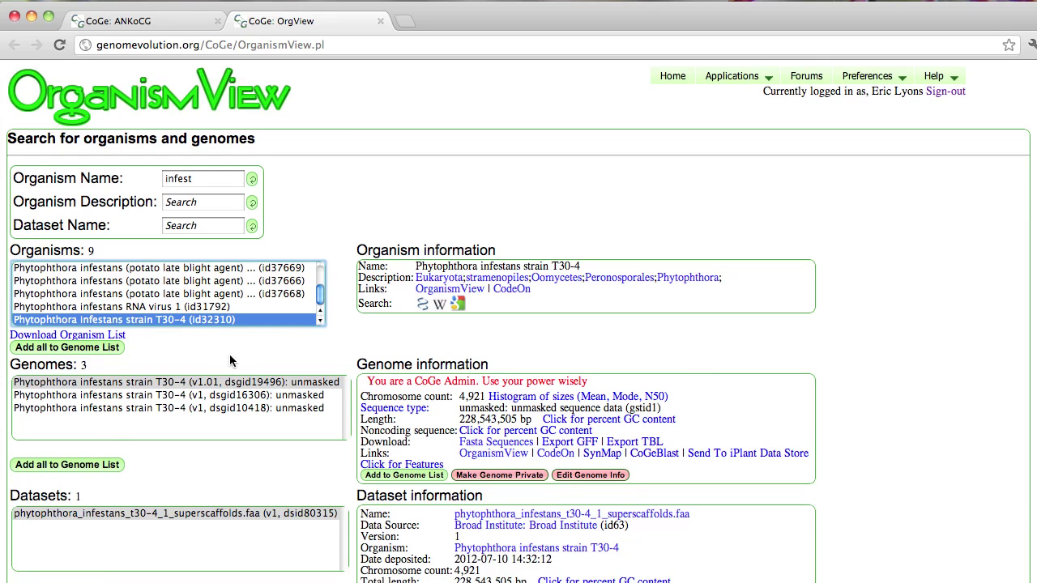
scroll(321, 475, "down", 5)
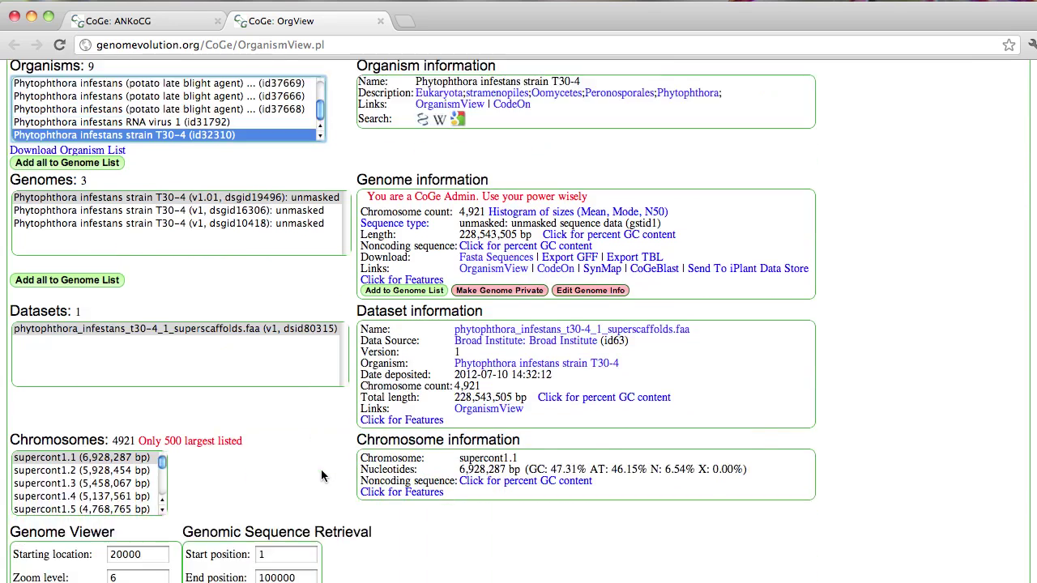
scroll(320, 476, "down", 3)
left_click(154, 517)
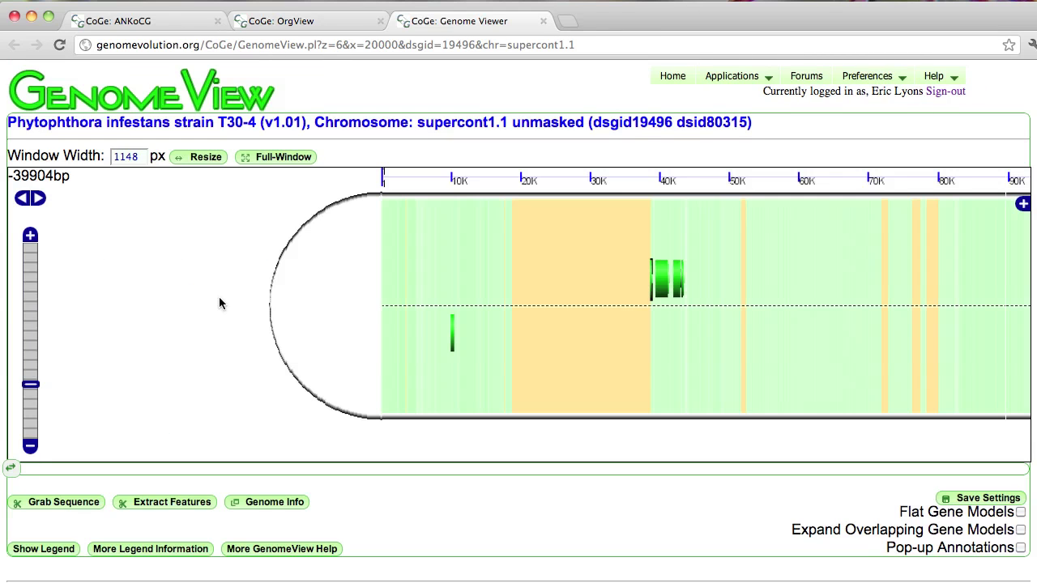
Pan supercont1.1 to about 1.5 Mb and open SynFind for gene PITG_00253.
left_click_drag(11, 470, 162, 480)
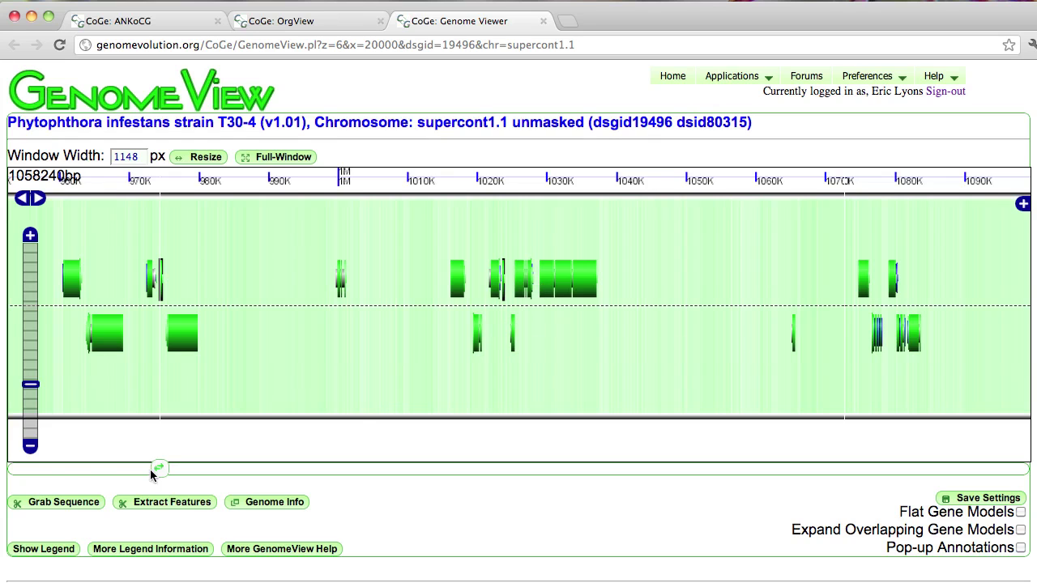
left_click_drag(159, 468, 239, 468)
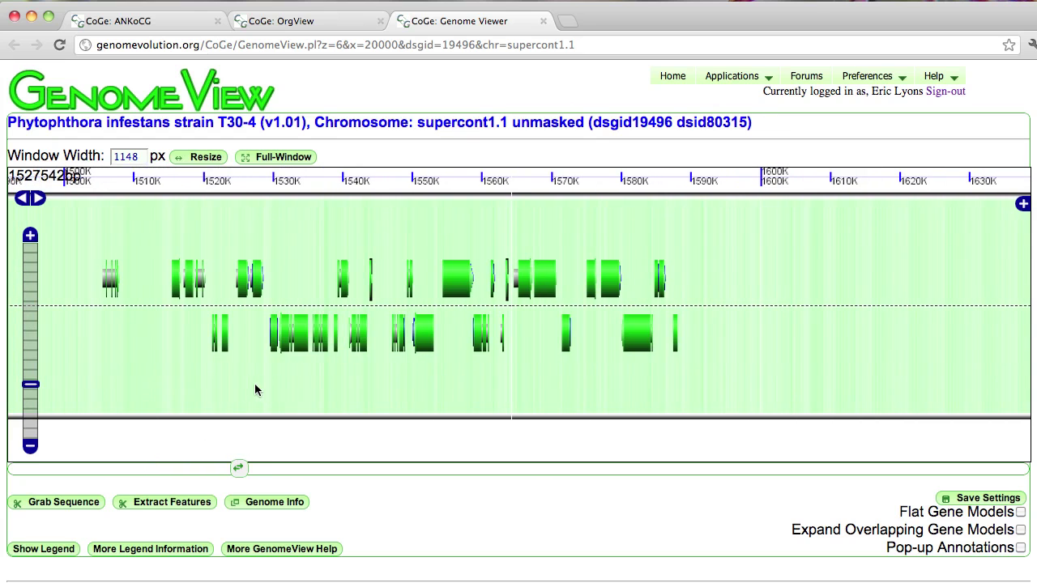
left_click(306, 332)
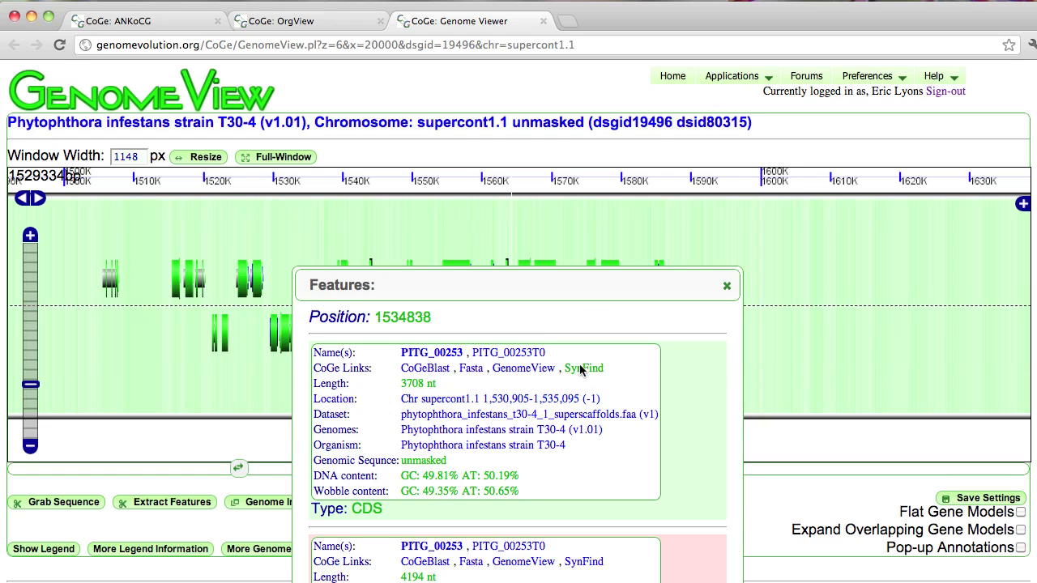
left_click(576, 369)
scroll(398, 504, "down", 5)
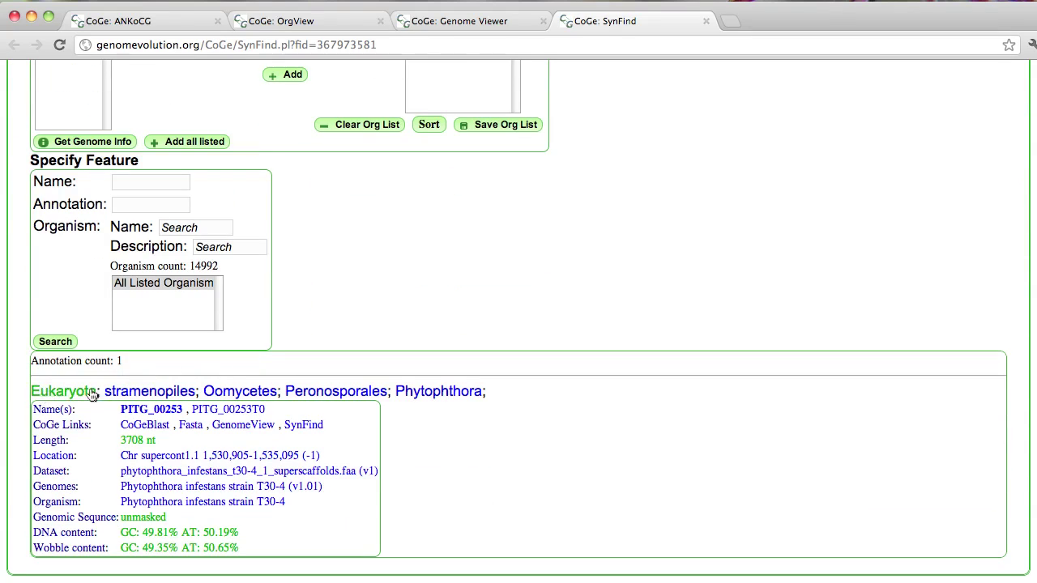
List the Phytophthora organisms and add the P. capsici genome to the SynFind targets.
left_click(439, 392)
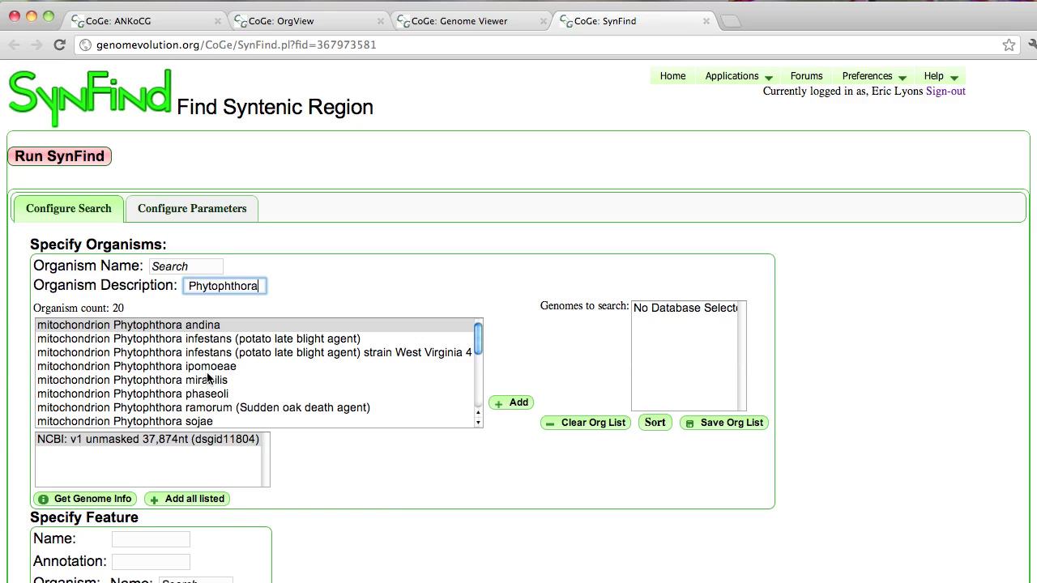
scroll(209, 374, "down", 1)
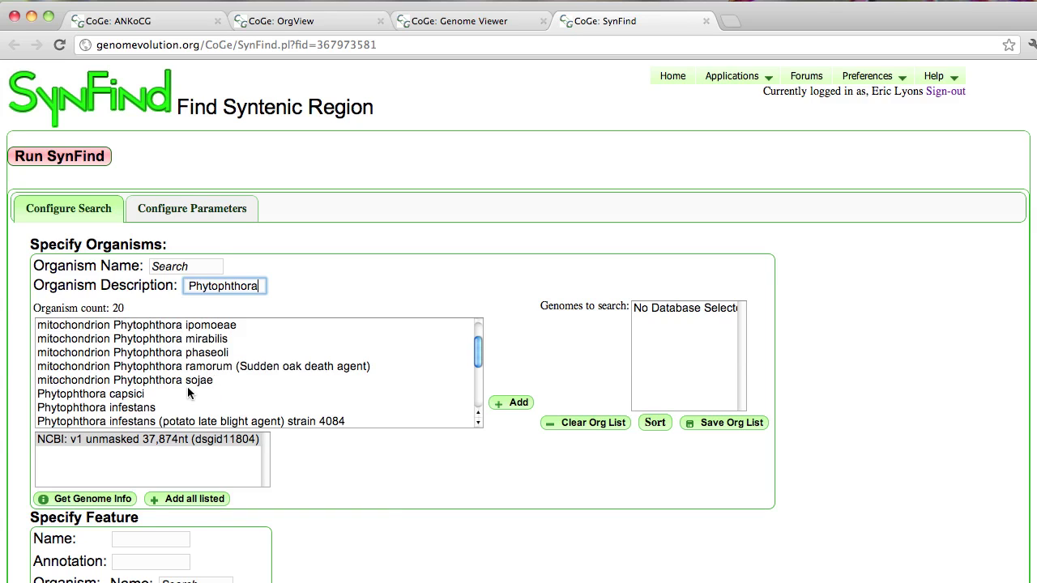
left_click(168, 396)
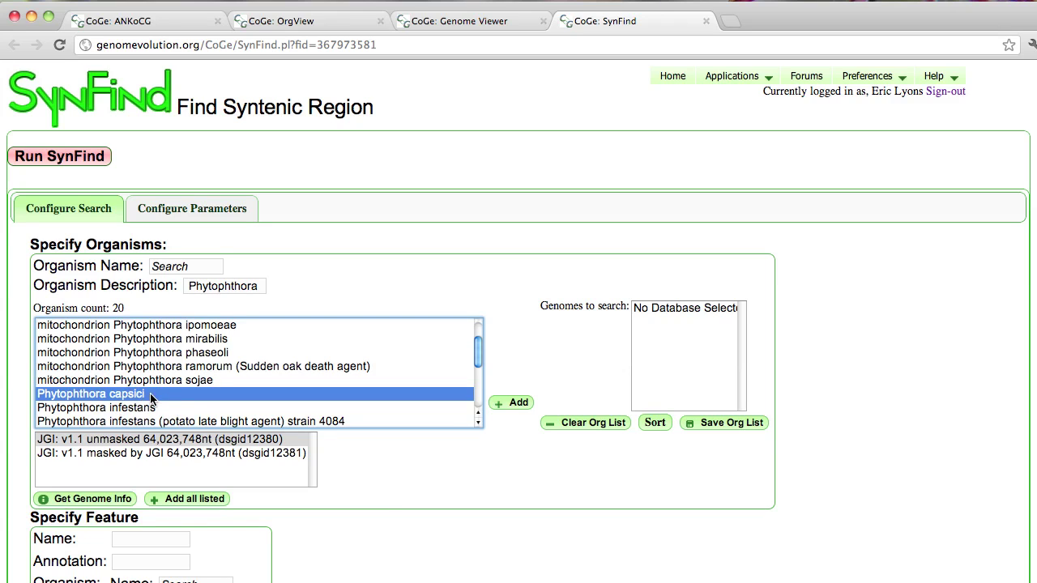
double_click(150, 393)
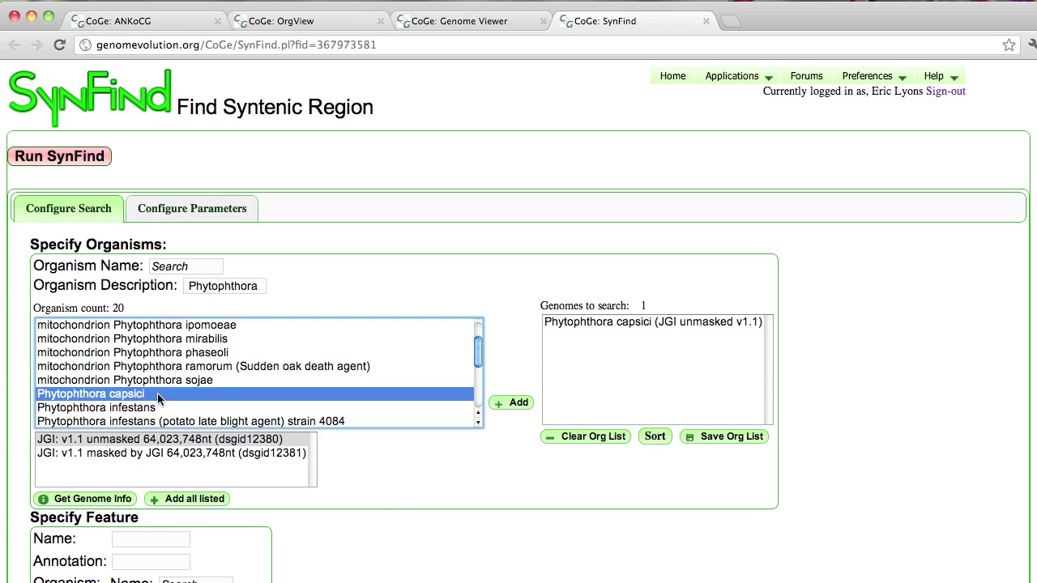
Add the P. ramorum and P. sojae v5 genomes, then run SynFind.
scroll(162, 401, "down", 5)
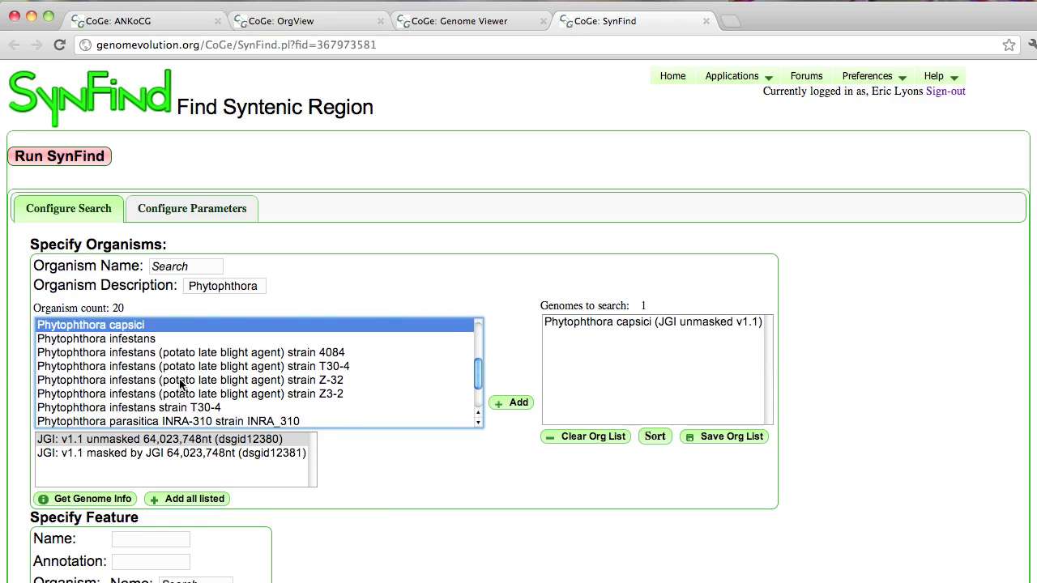
scroll(182, 386, "down", 3)
left_click(197, 383)
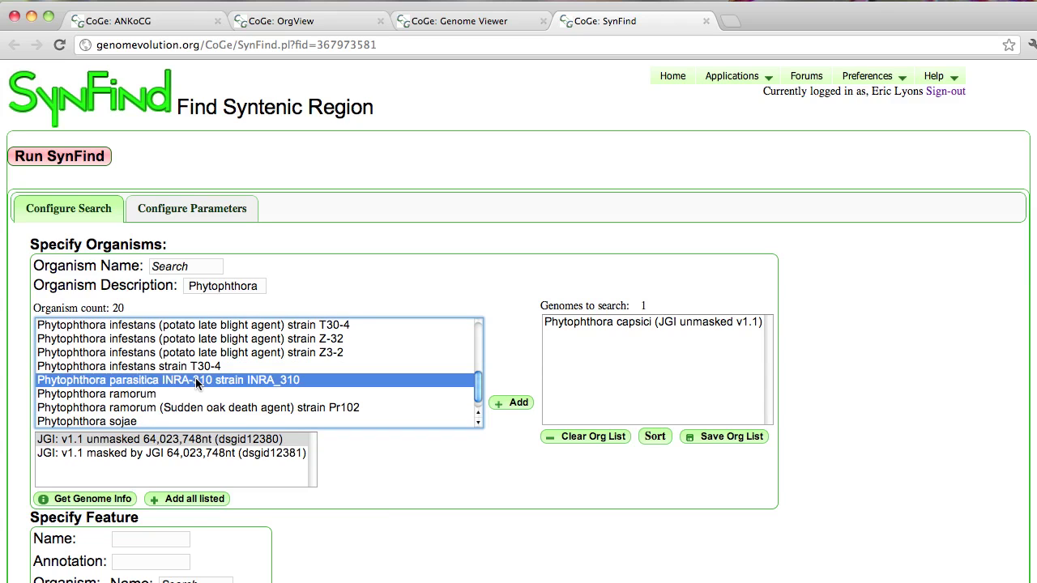
scroll(197, 383, "down", 1)
left_click(157, 367)
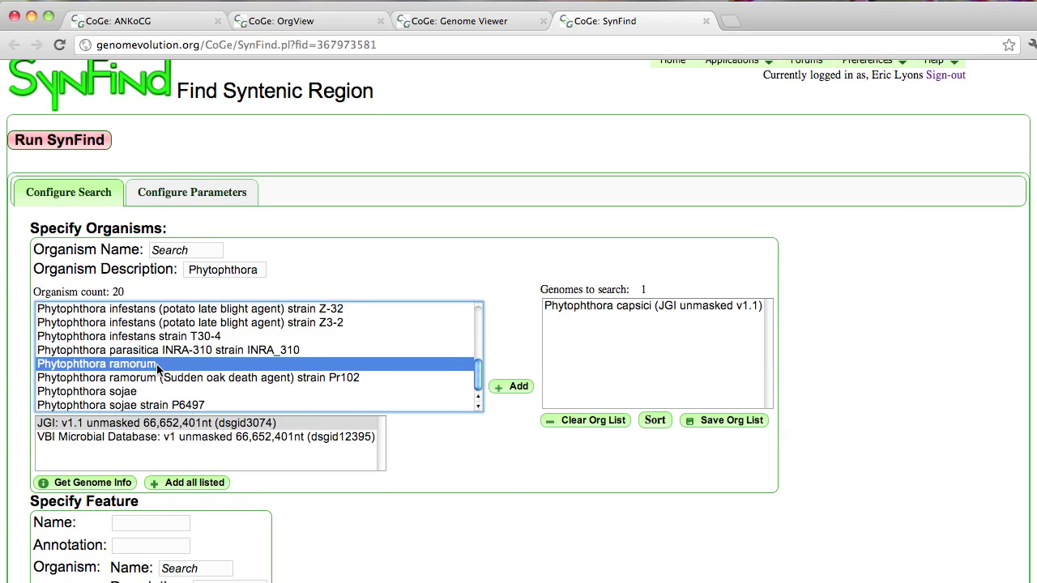
double_click(158, 368)
left_click(151, 393)
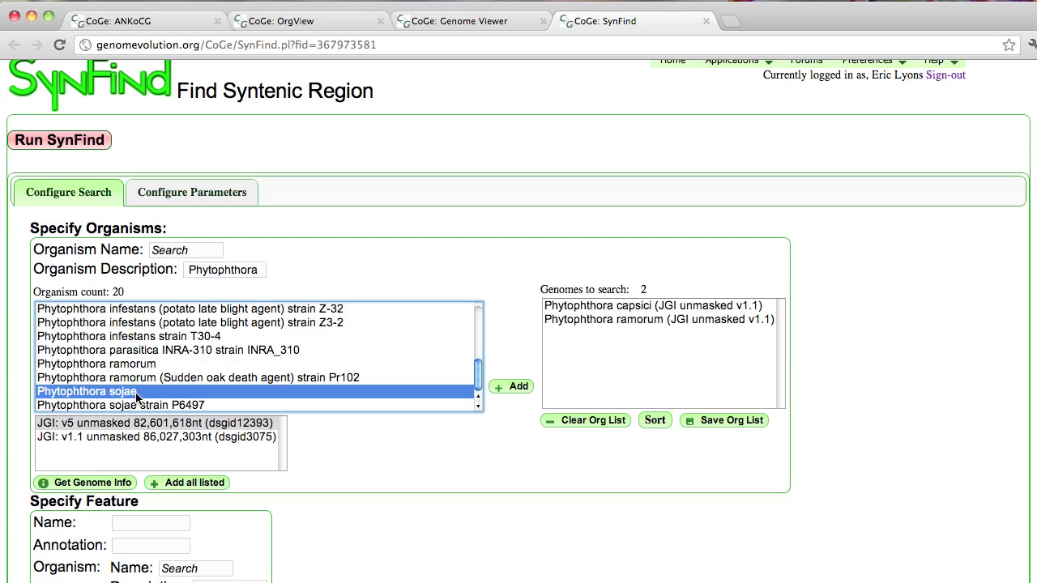
double_click(136, 395)
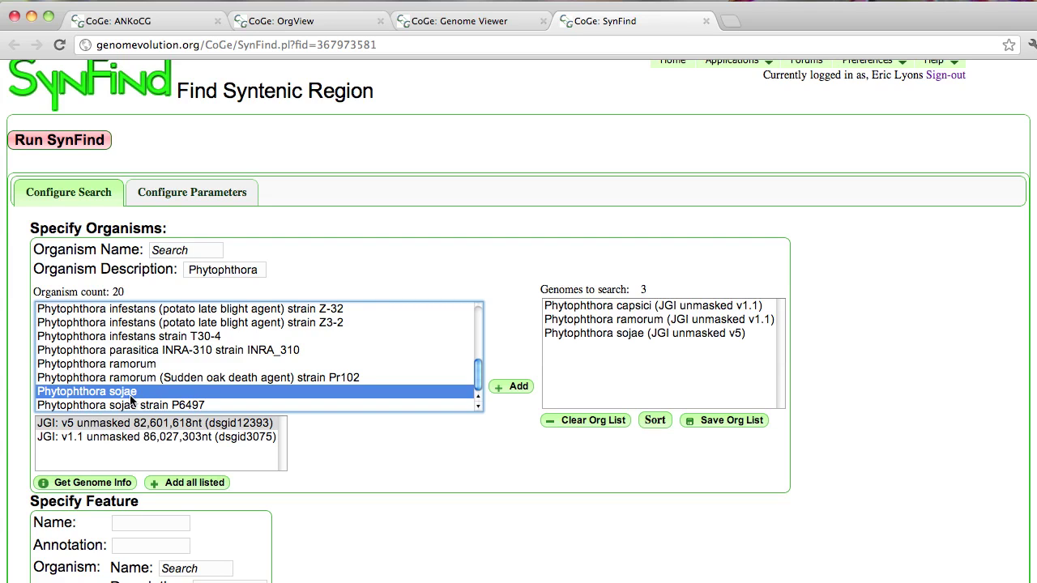
left_click(168, 379)
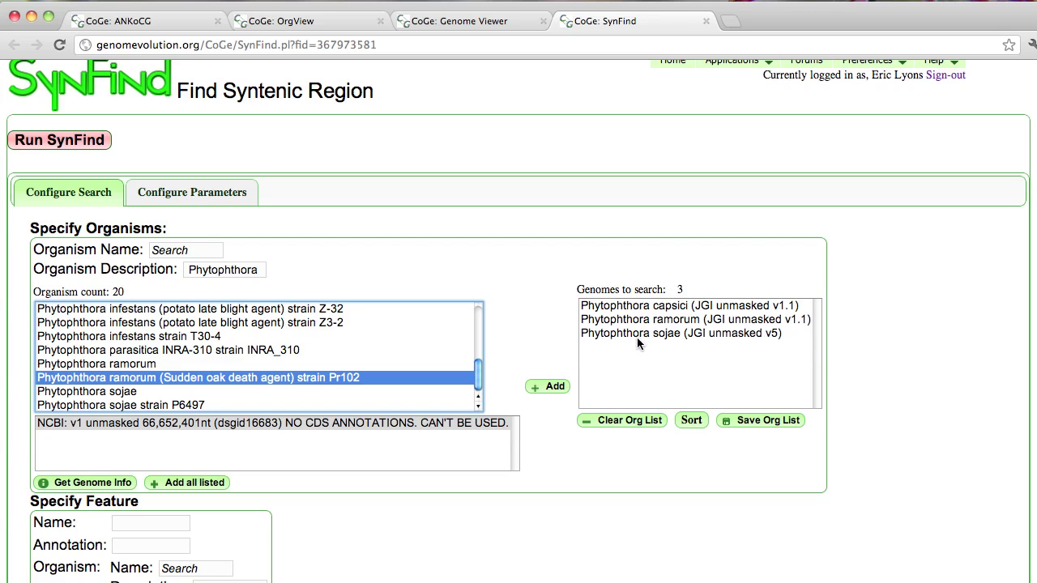
left_click(81, 140)
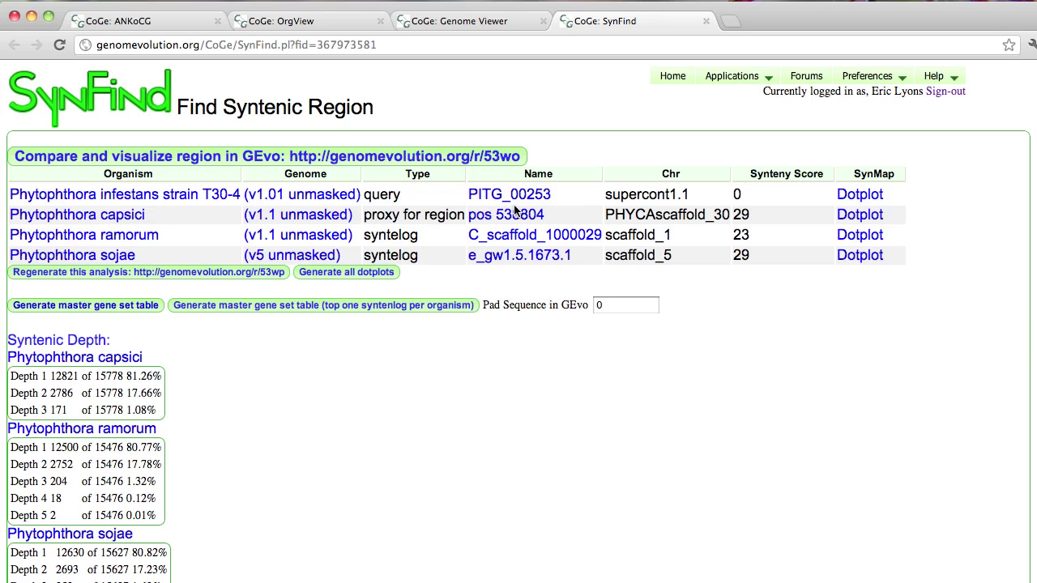
Review the syntelog and syntenic depth tables, then open the Syntenic Depth documentation.
scroll(515, 210, "down", 1)
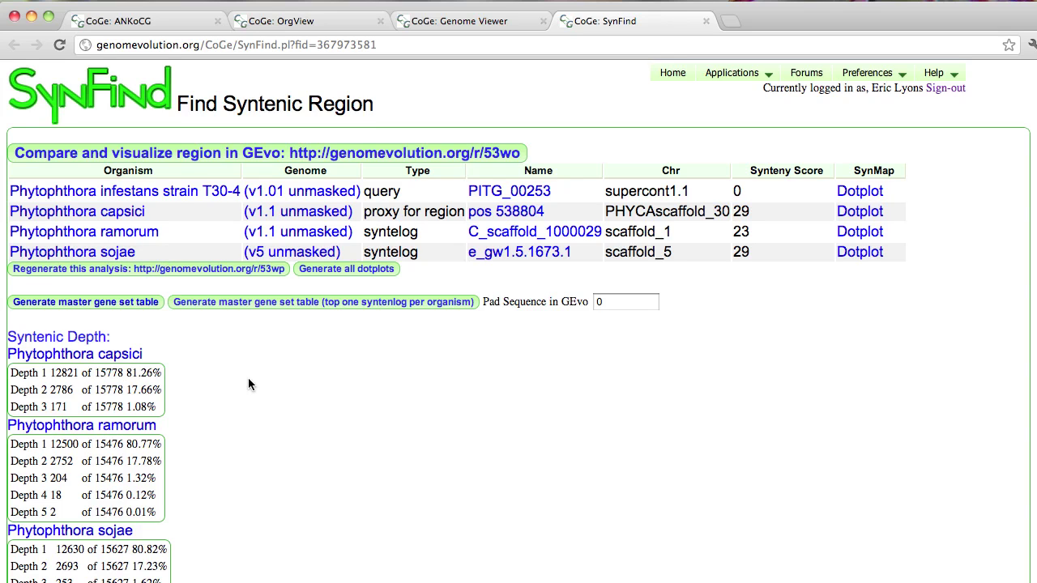
scroll(249, 380, "down", 1)
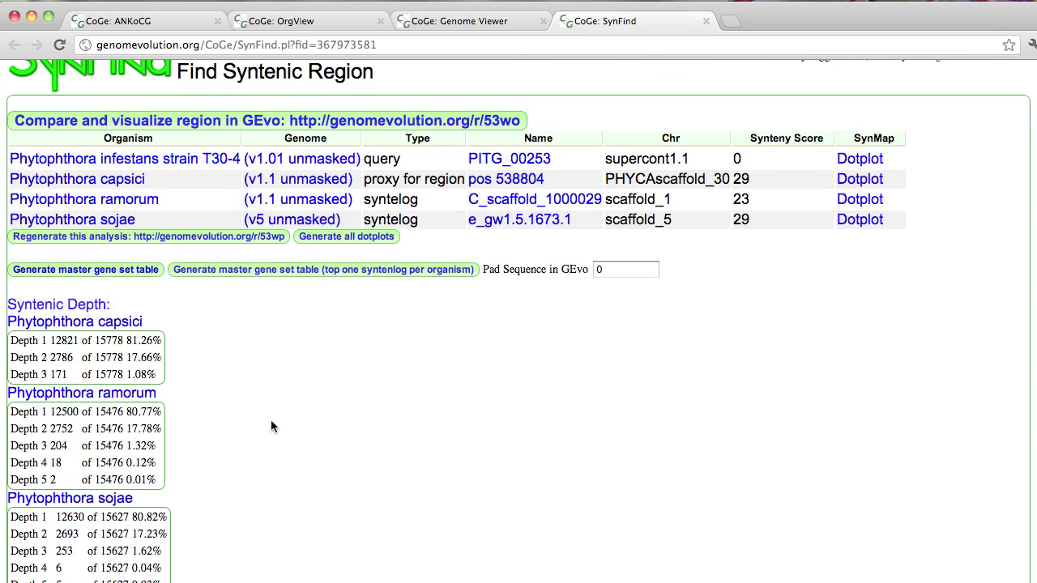
scroll(271, 421, "down", 3)
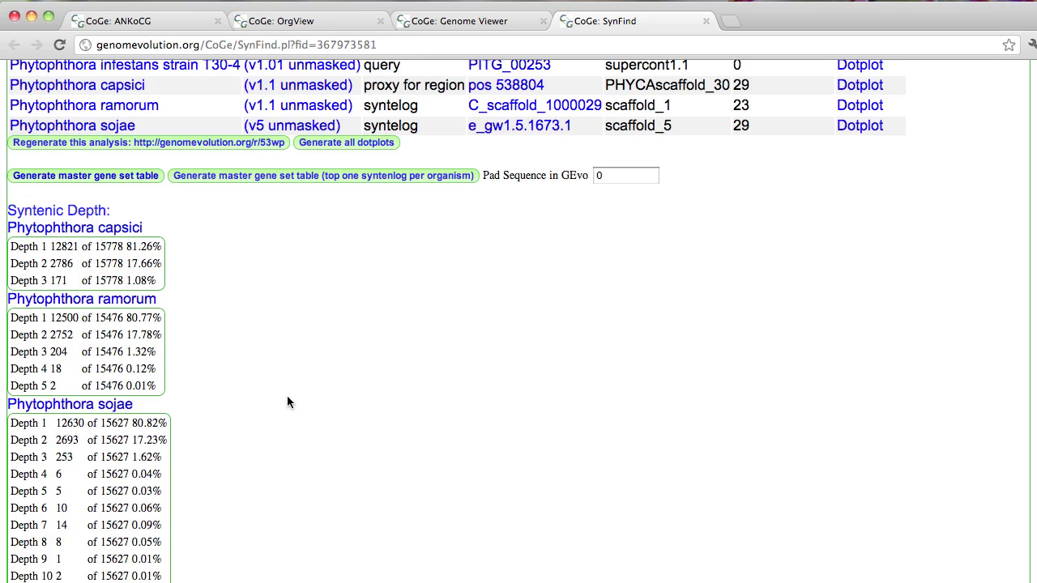
scroll(310, 393, "down", 1)
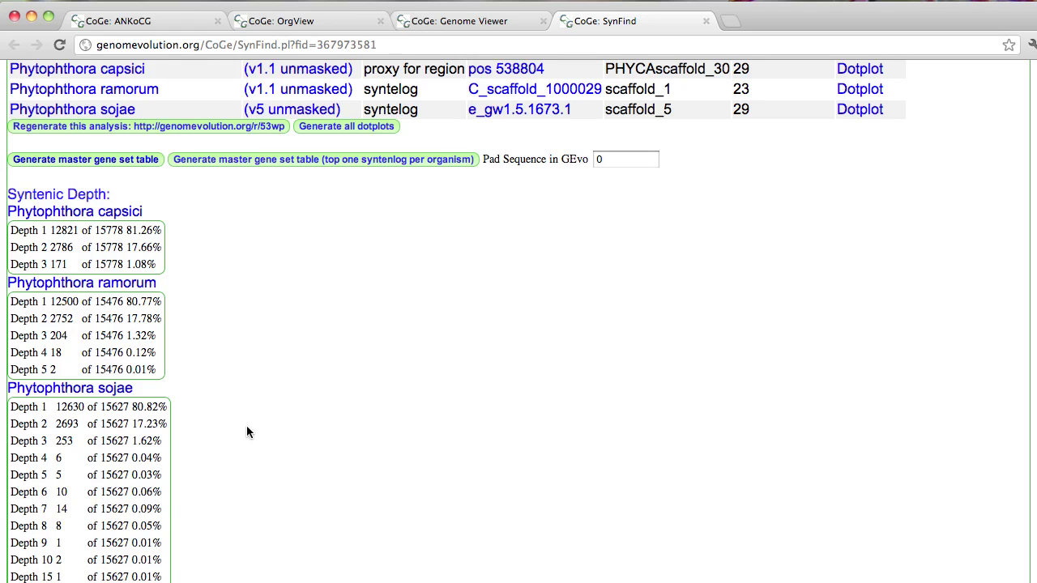
scroll(246, 425, "down", 1)
left_click(71, 177)
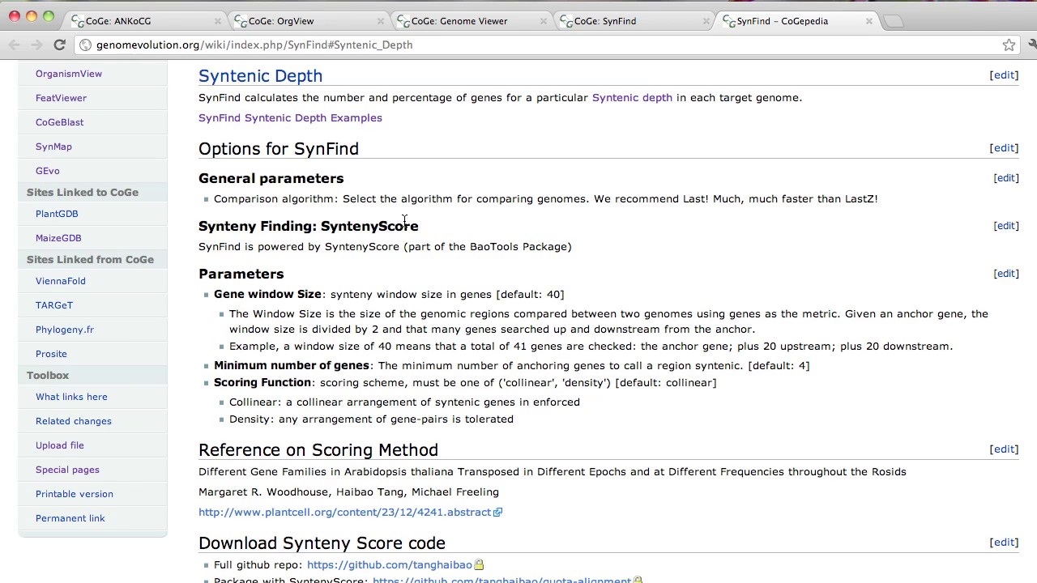
Look over the SynFind Syntenic Depth Examples page, then return to the SynFind results tab.
left_click(303, 118)
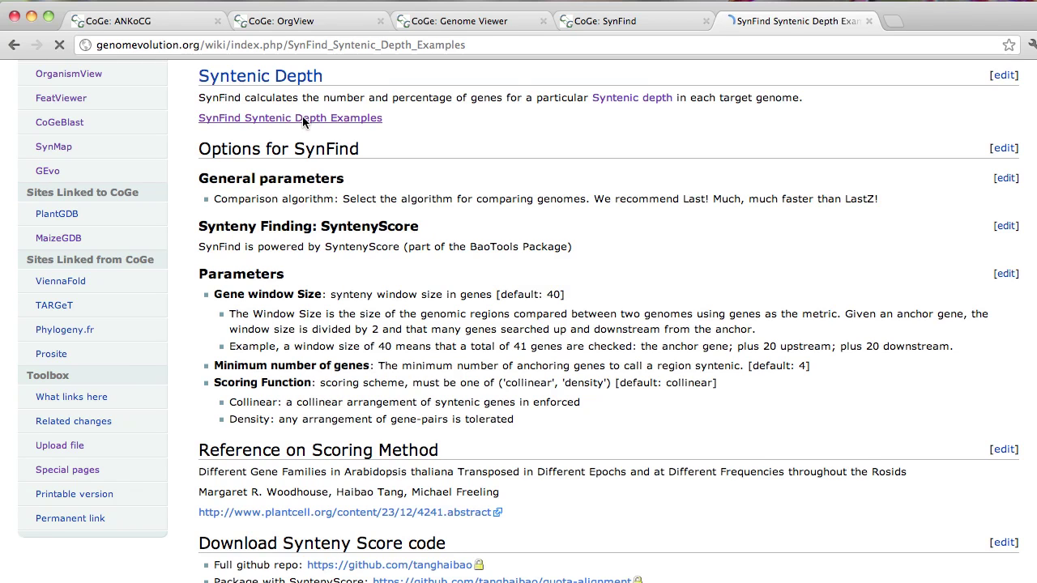
scroll(463, 314, "down", 5)
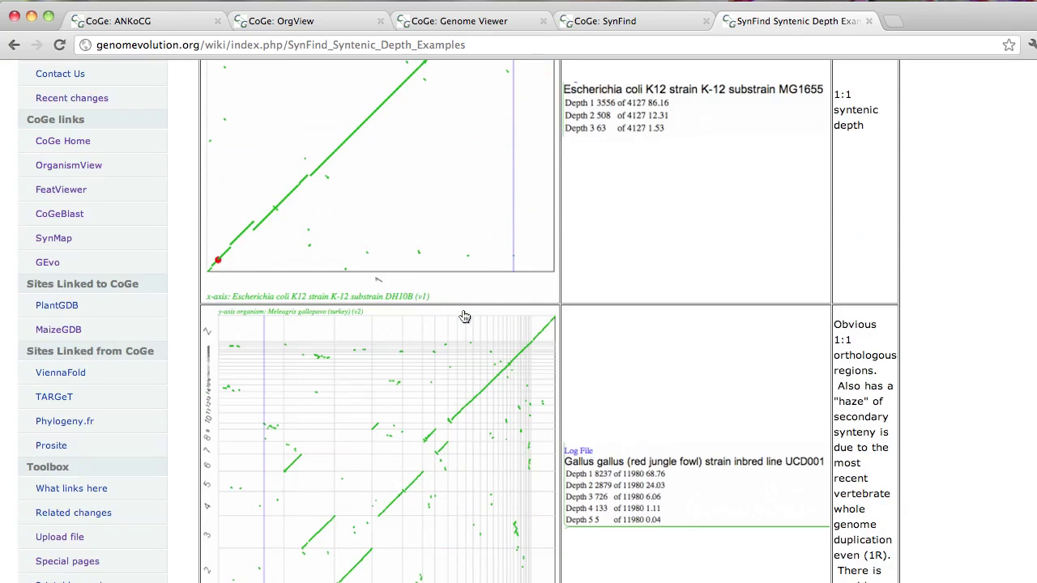
scroll(464, 316, "up", 2)
left_click(612, 21)
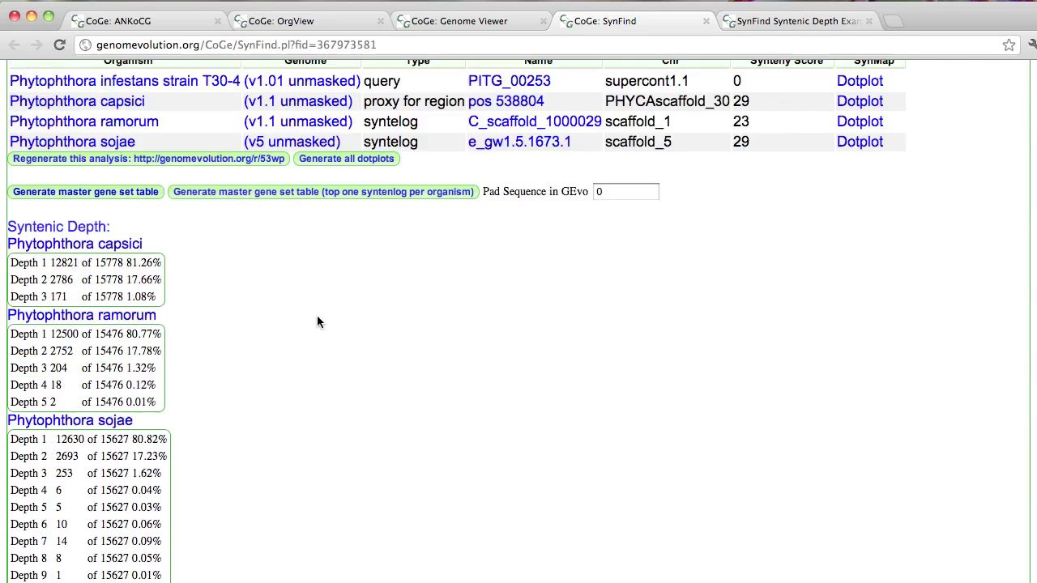
Generate SynMap dotplots of P. infestans against P. capsici and against P. ramorum.
scroll(317, 323, "up", 3)
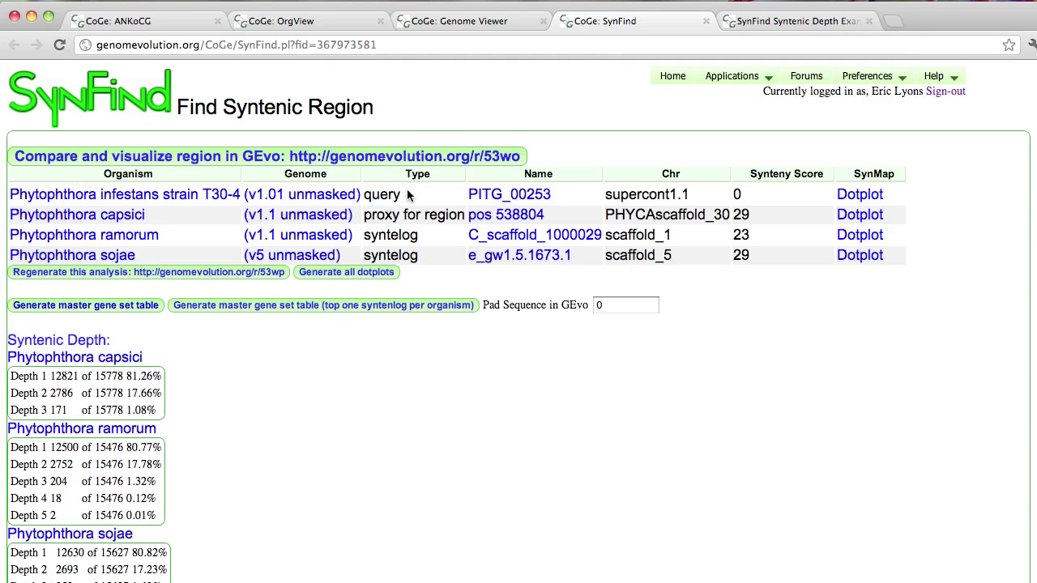
left_click(860, 216)
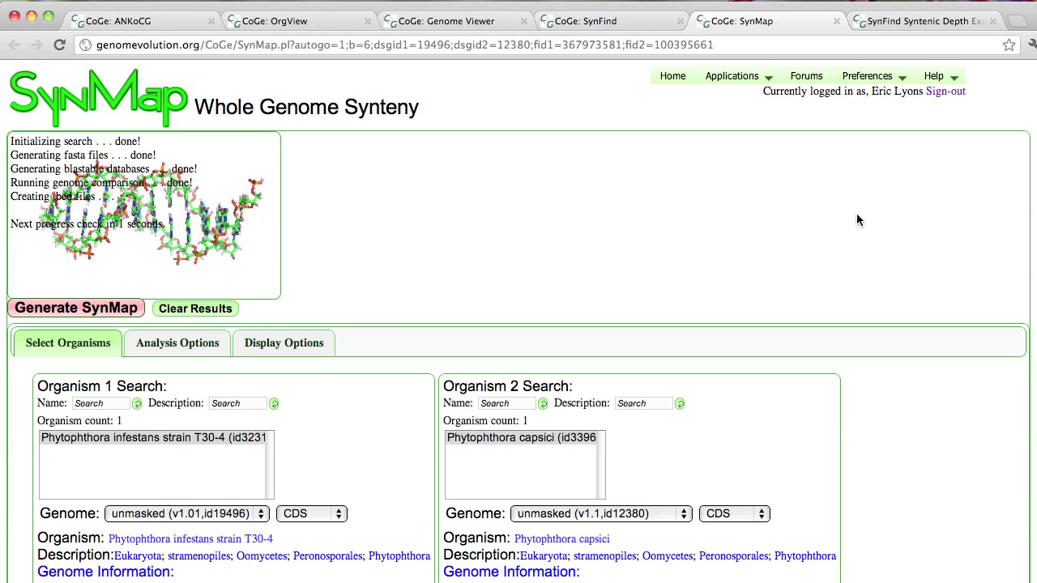
left_click(632, 24)
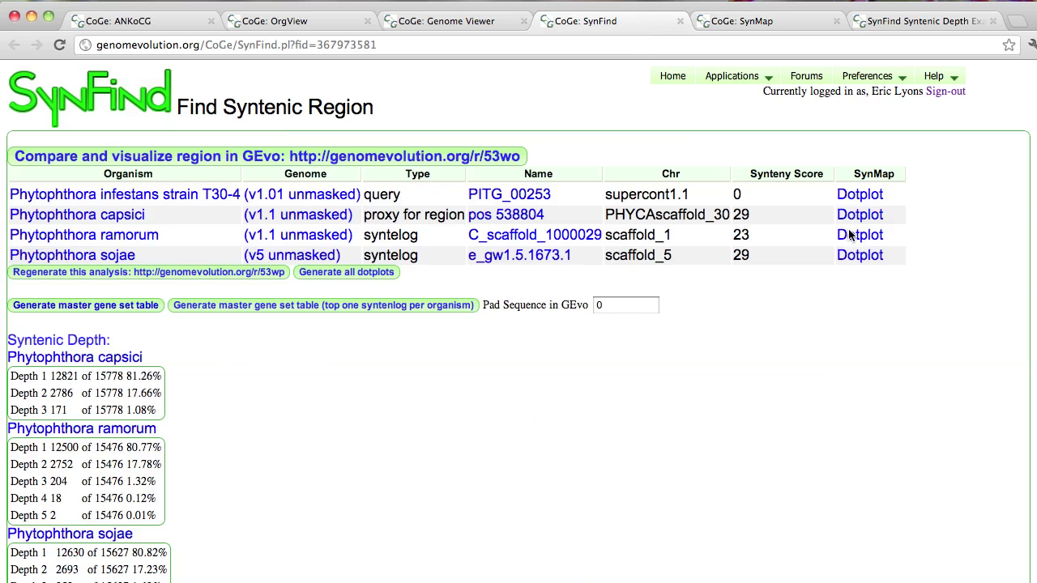
left_click(850, 234)
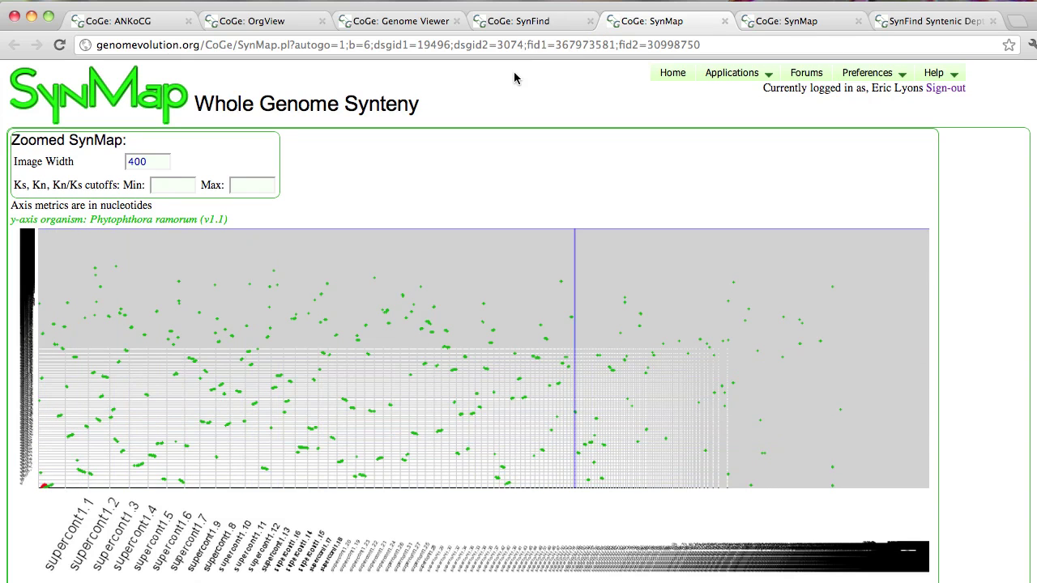
left_click(523, 25)
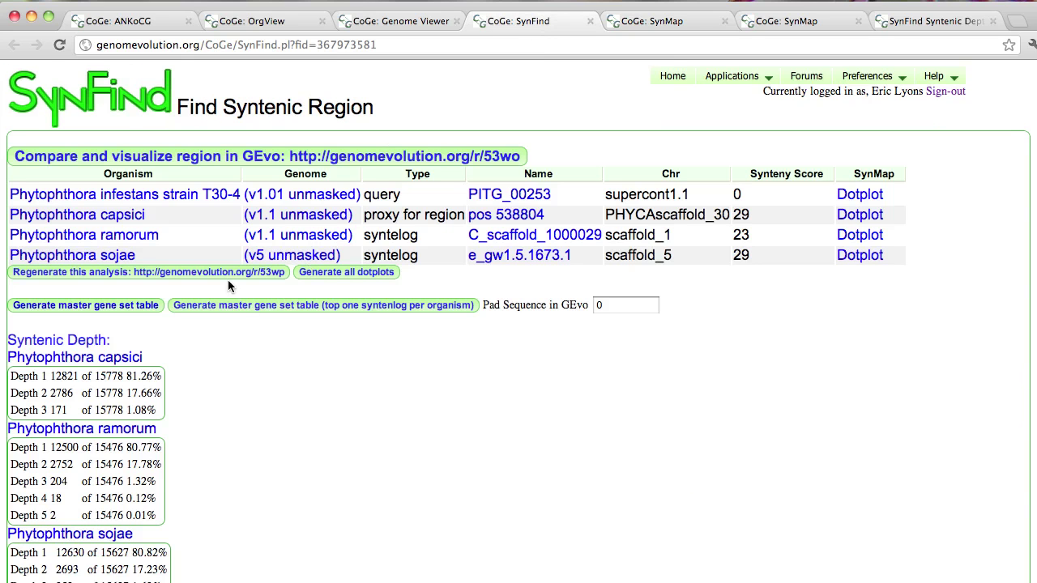
Regenerate the PITG_00253 search setup with the three Phytophthora genomes, then return to the results.
left_click(134, 274)
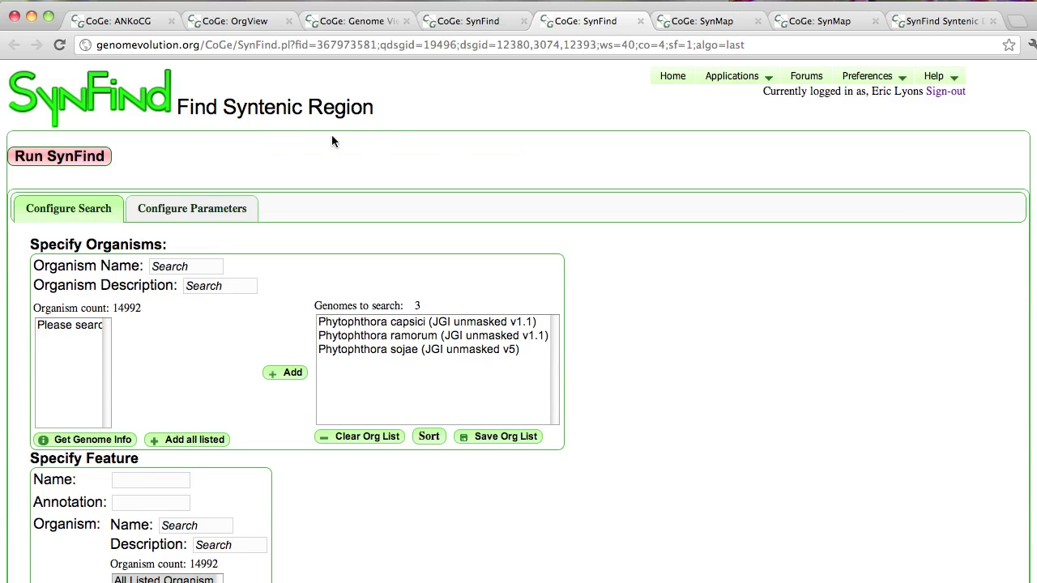
scroll(569, 296, "down", 1)
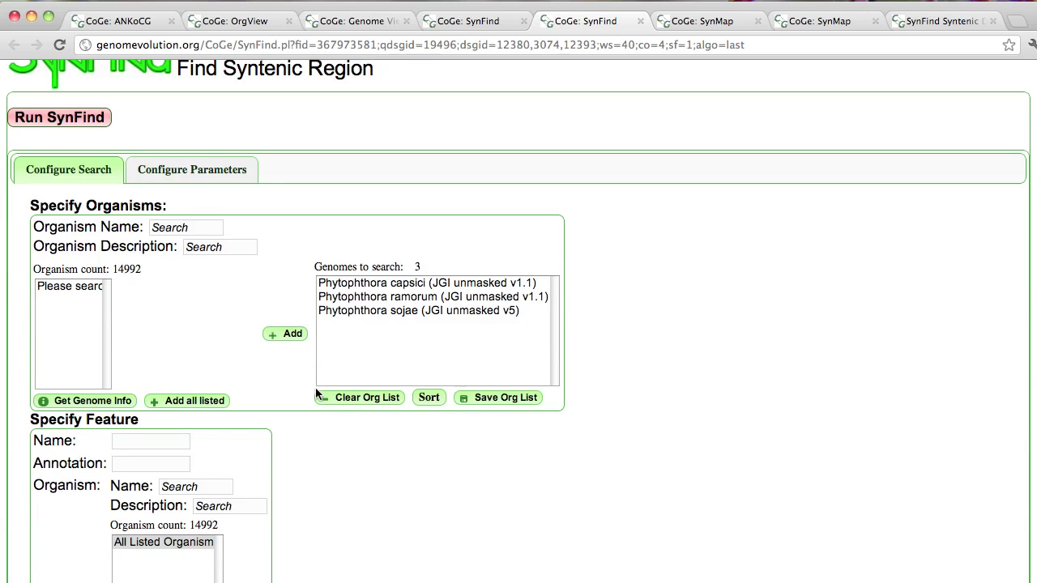
scroll(315, 394, "down", 2)
scroll(321, 435, "down", 4)
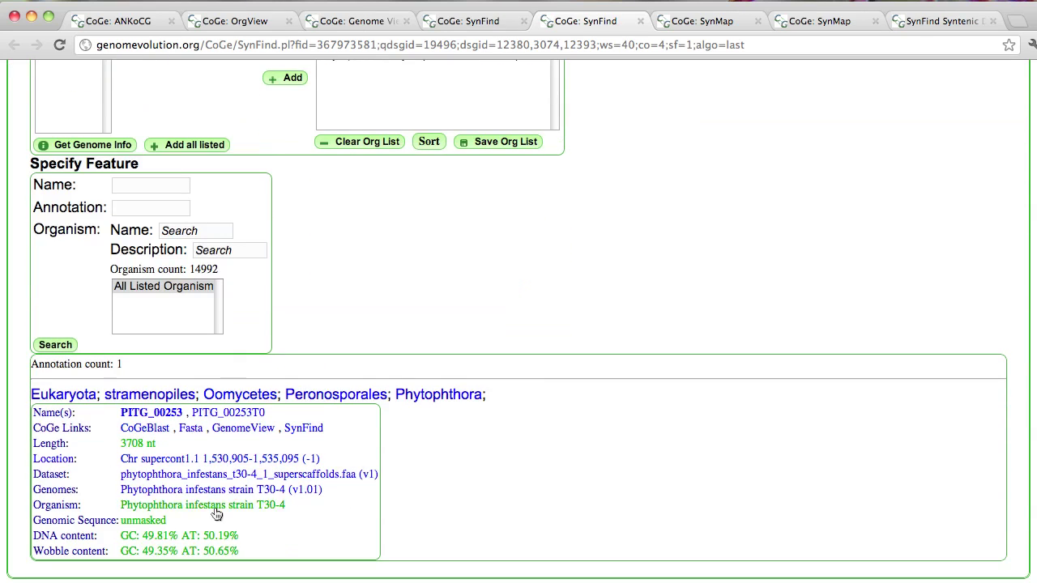
left_click(489, 20)
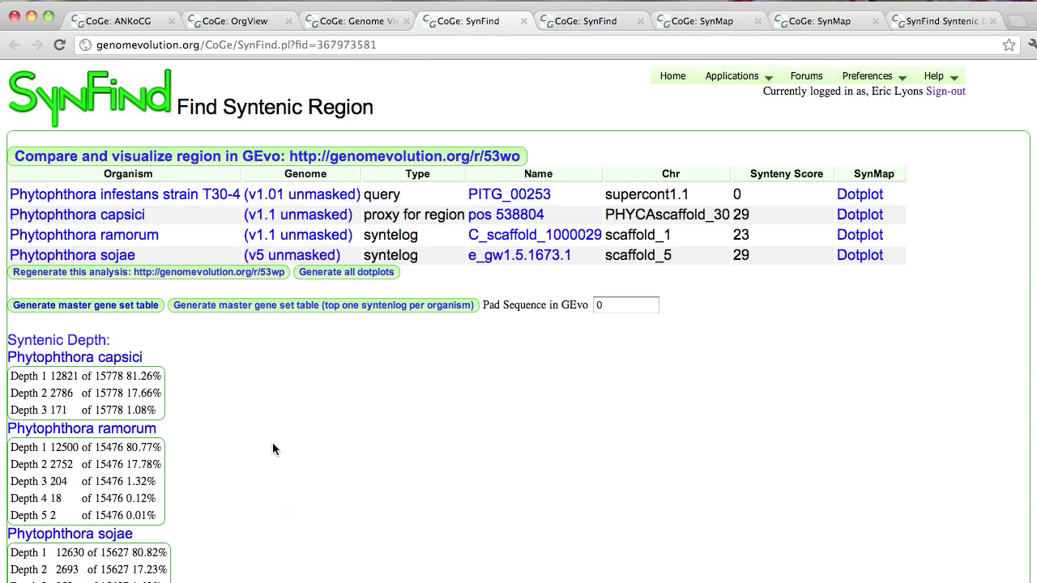
Generate the master gene set table and close the leftover blank Untitled tab.
scroll(260, 289, "down", 1)
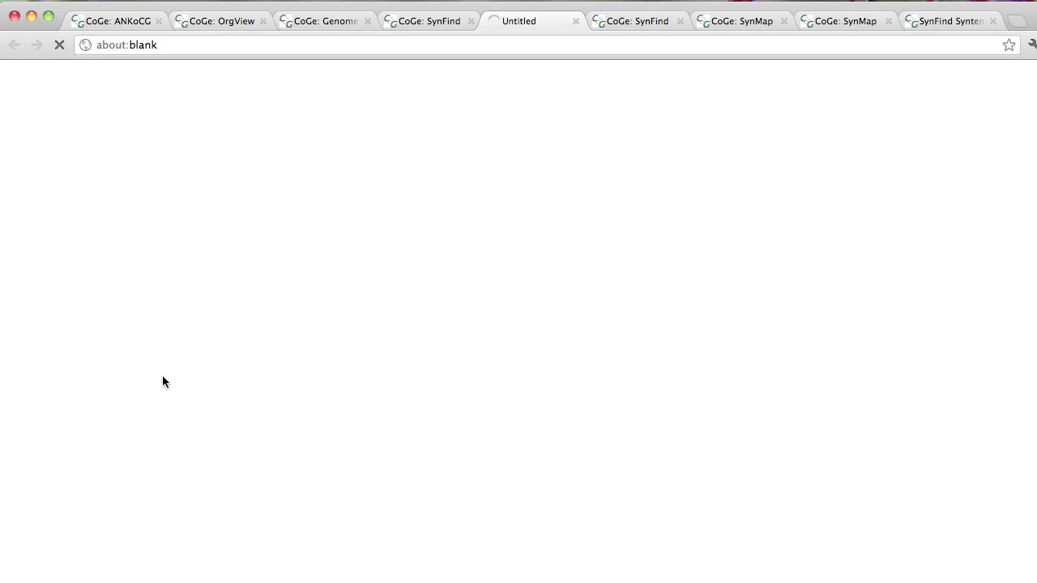
left_click(429, 21)
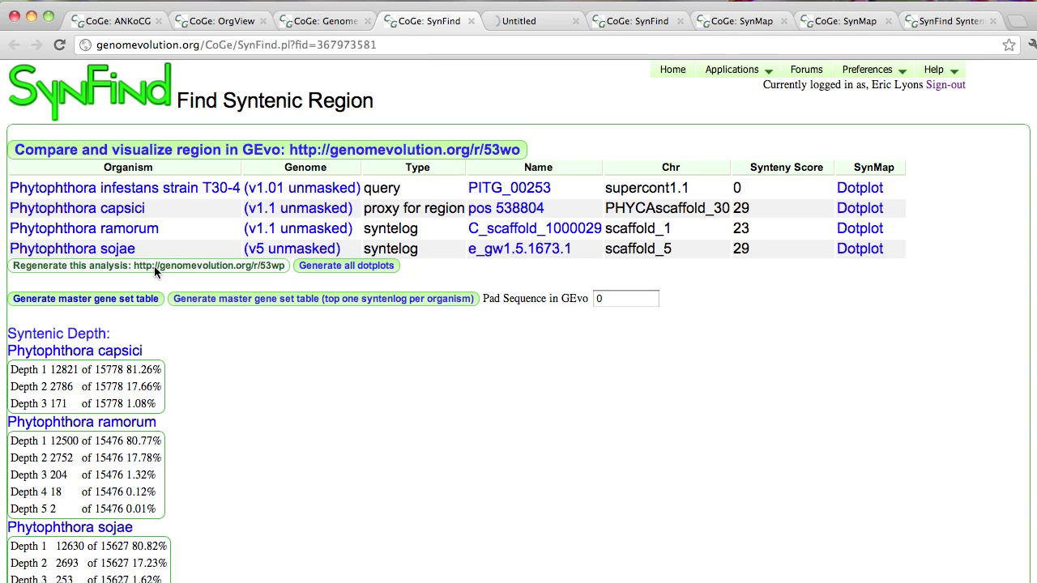
left_click(519, 21)
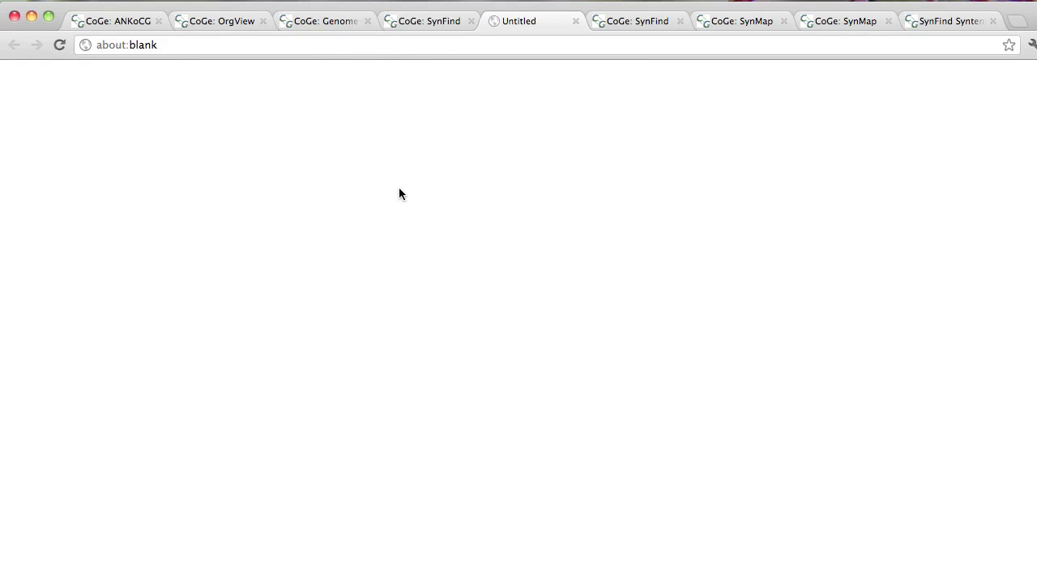
key("super+w")
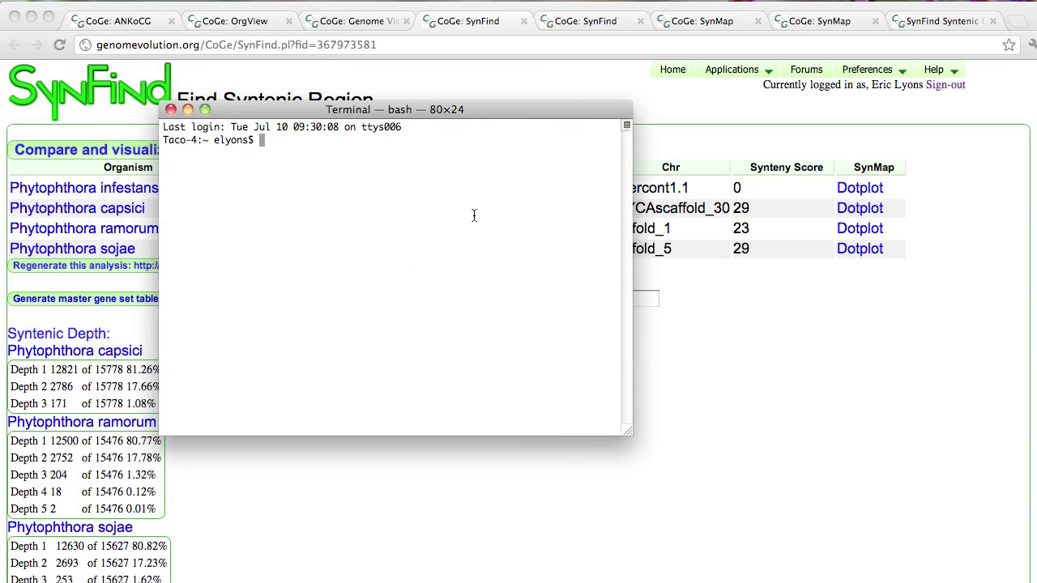
Move into Downloads and list its files, including a time-sorted ls -latr listing.
type("cd DOwn")
key("BackSpace")
key("BackSpace")
key("BackSpace")
type("own")
key("BackSpace")
key("Tab")
key("Return")
type("ls")
key("Return")
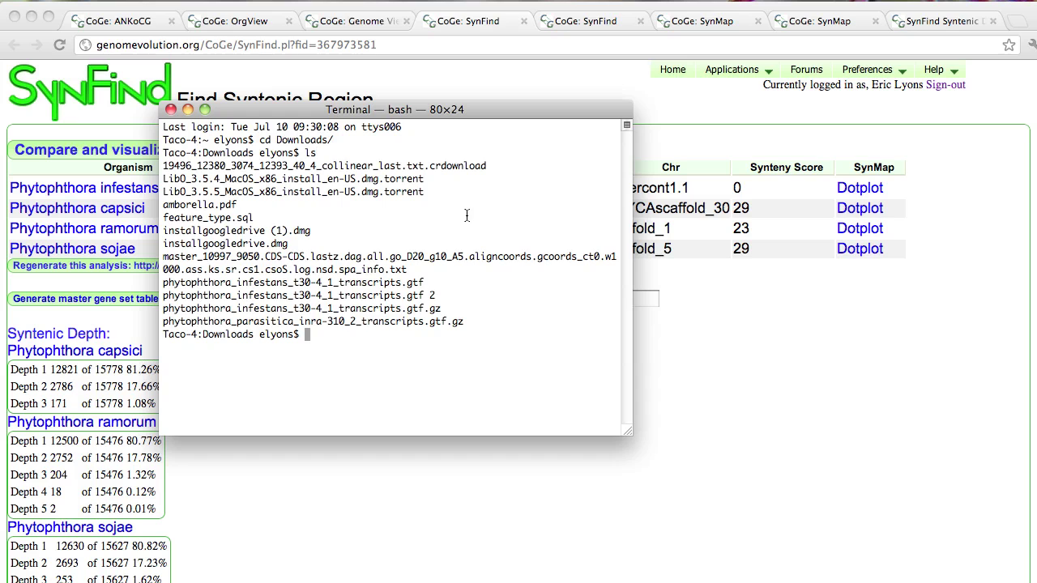
left_click_drag(626, 431, 1006, 561)
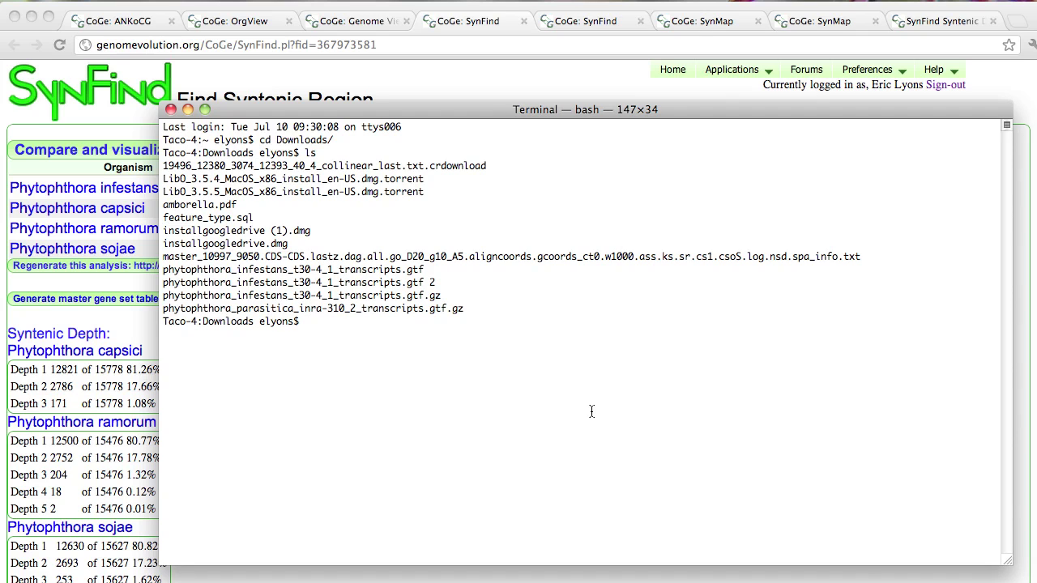
type("ls -latr")
key("Return")
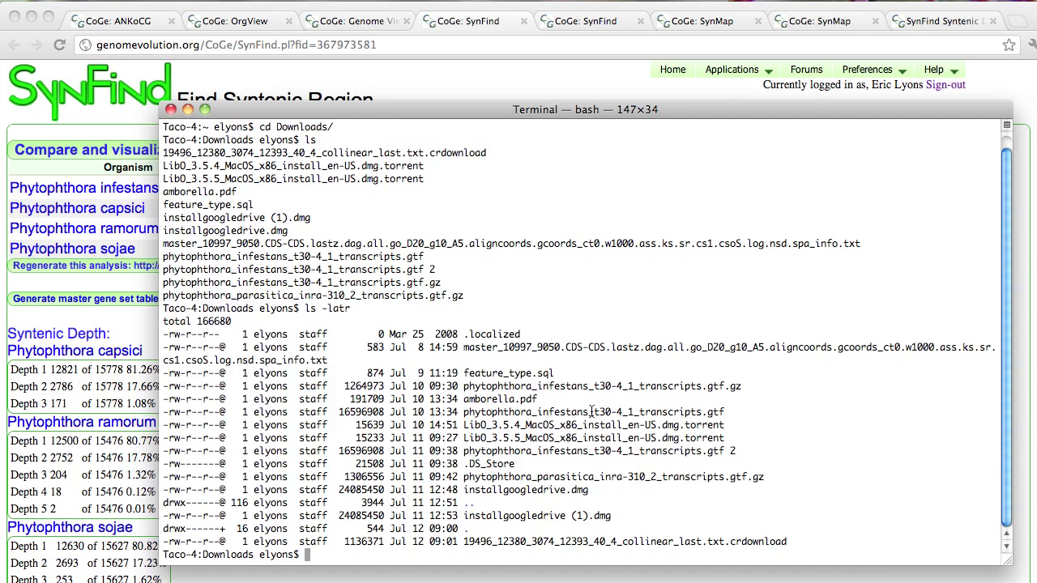
Open 19496_12380_3074_12393_40_4_collinear_last.txt.crdownload in less.
double_click(484, 542)
key("super+c")
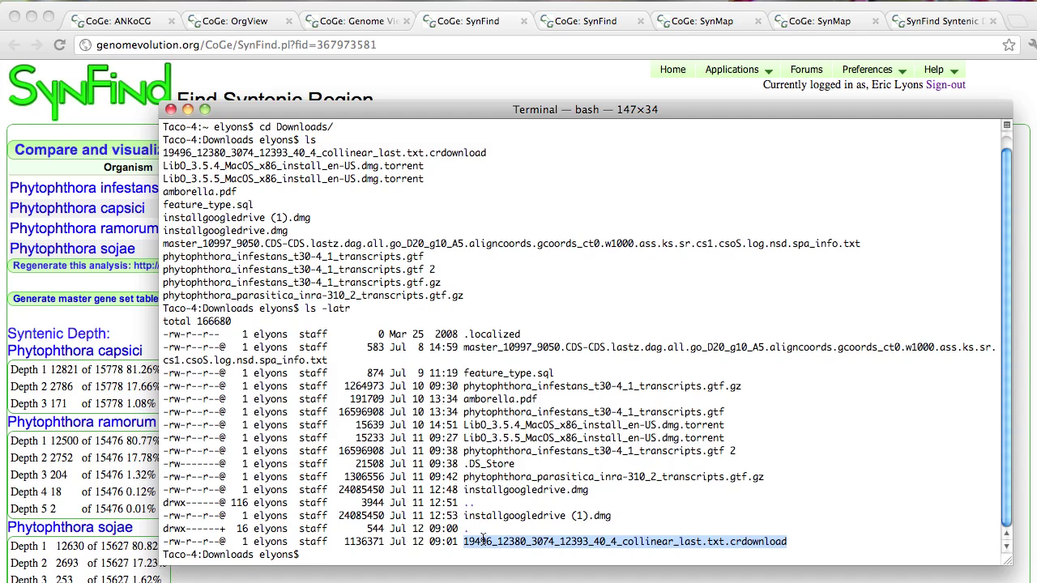
type("less '")
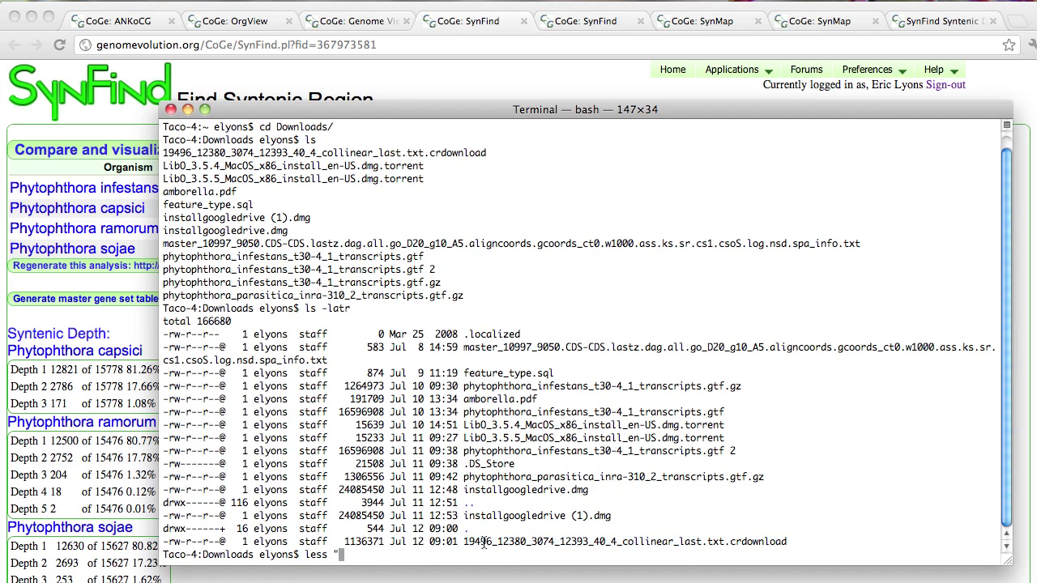
key("super+v")
type("'")
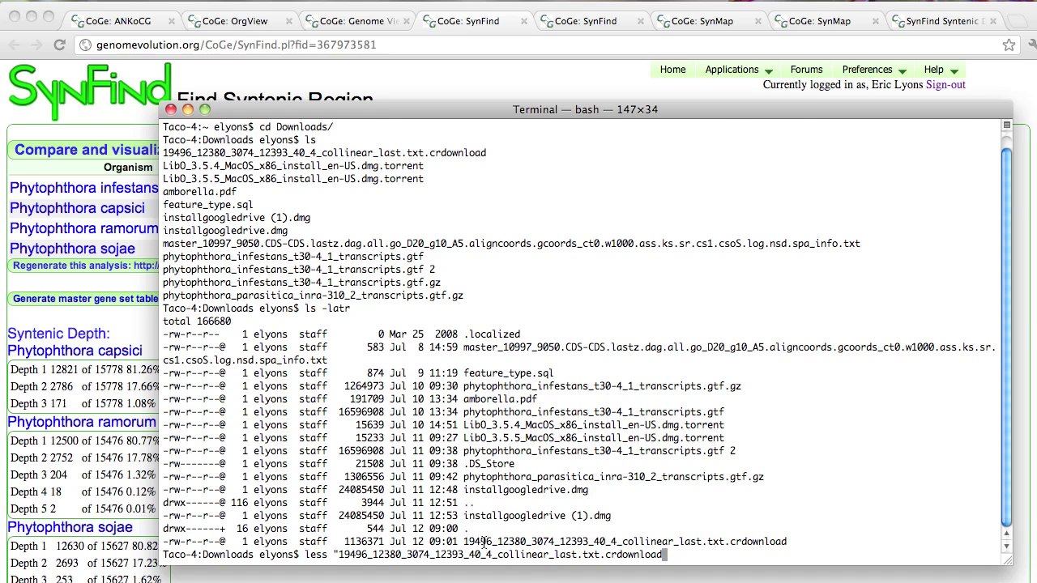
key("Return")
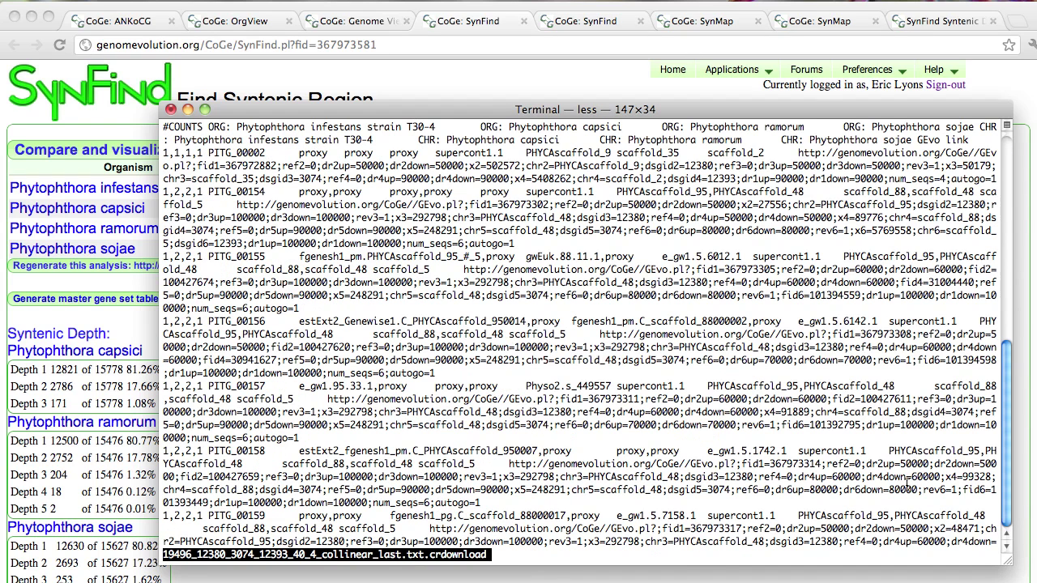
Widen the Terminal window and move it left to fit the long table lines.
left_click_drag(1009, 561, 1036, 577)
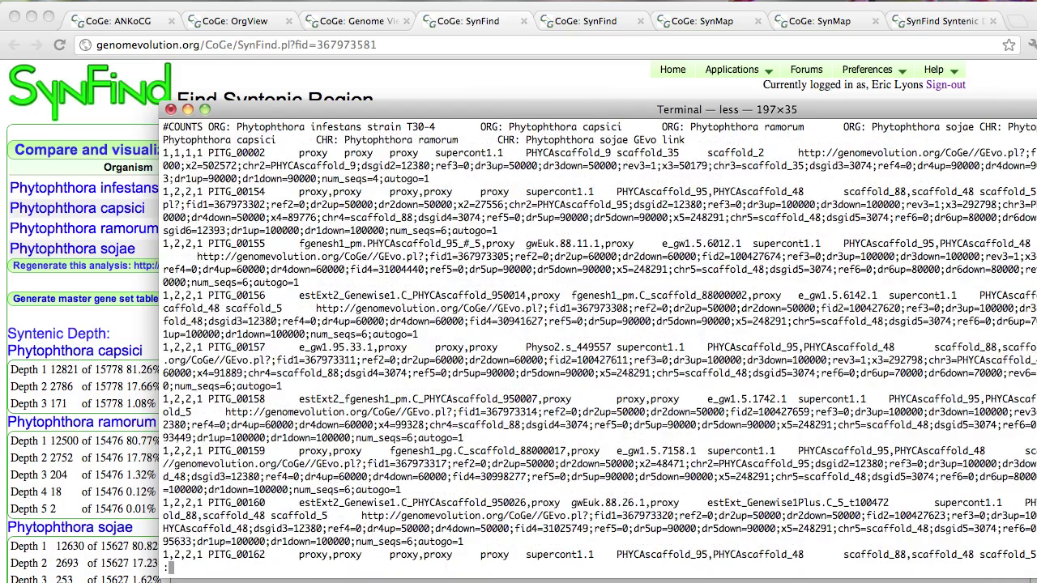
left_click_drag(603, 111, 595, 114)
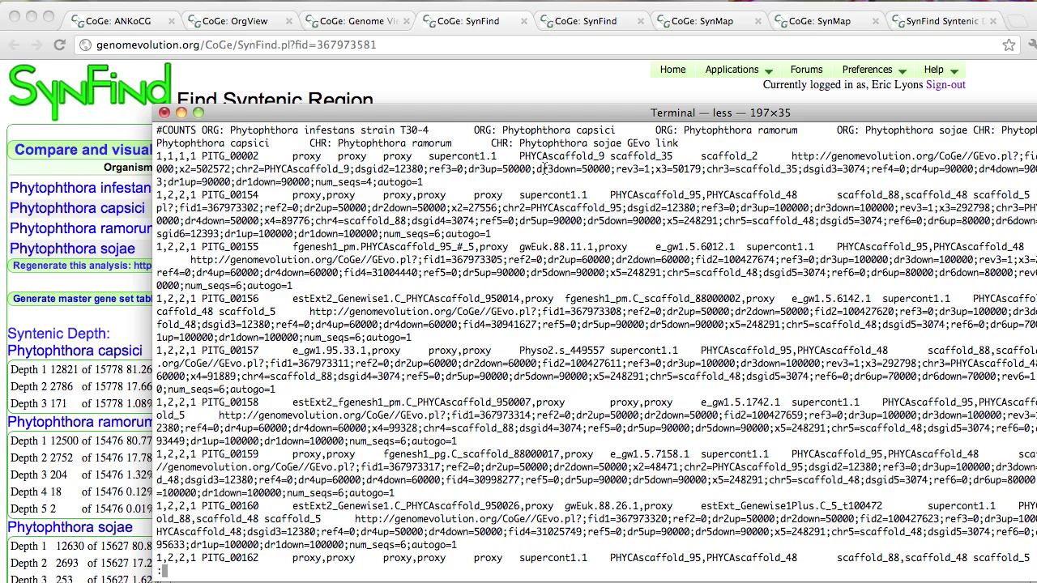
left_click_drag(746, 122, 536, 128)
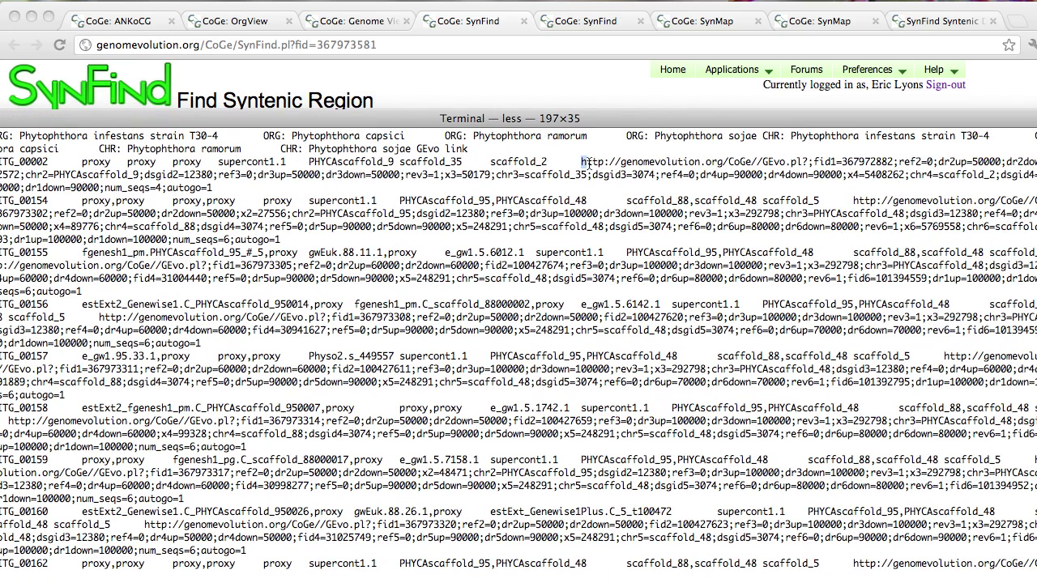
Copy the first gene row's GEvo link and return to the SynFind page in the browser.
left_click_drag(581, 162, 211, 188)
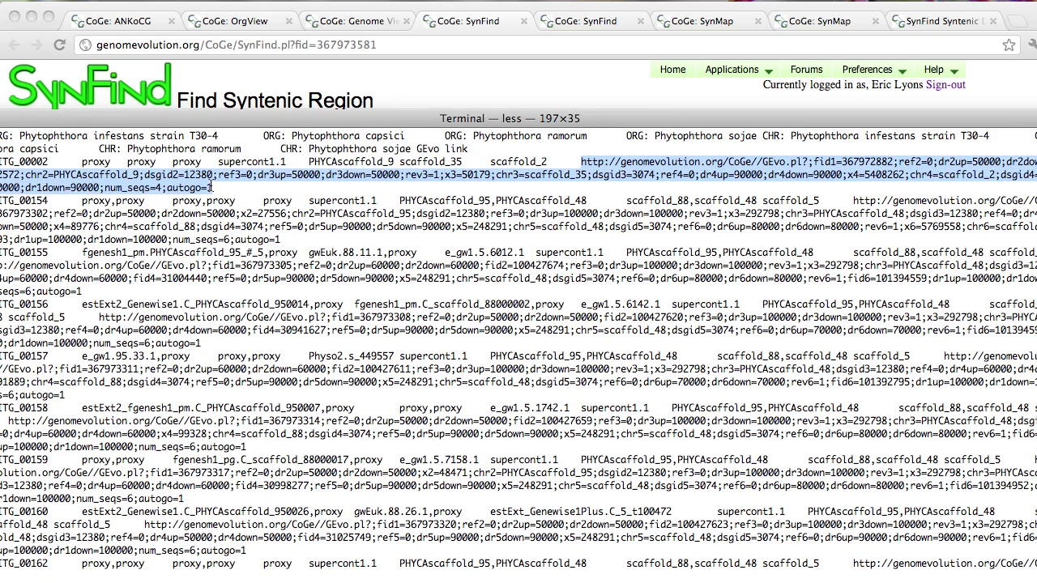
left_click(427, 93)
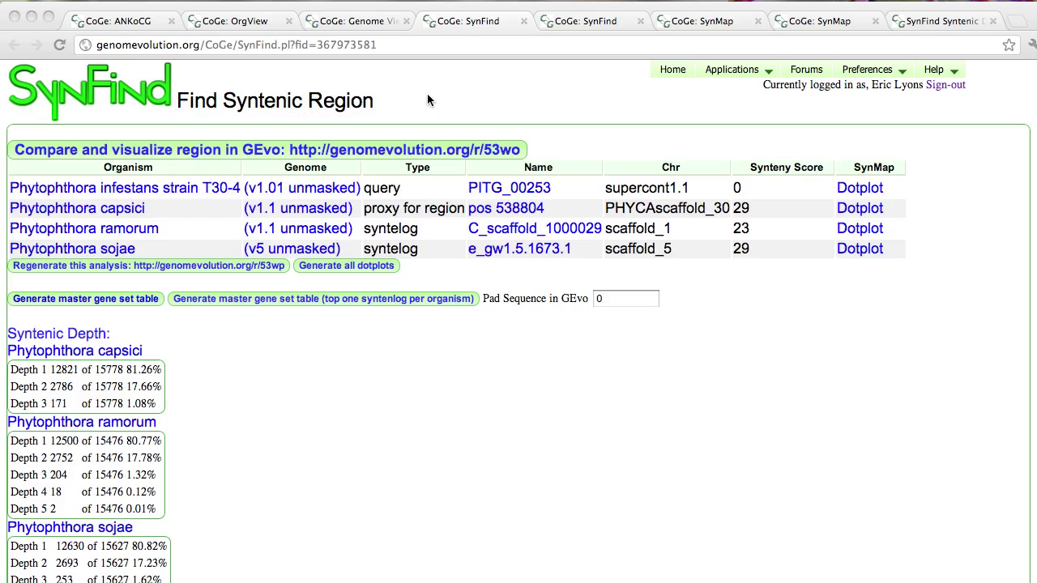
left_click(725, 25)
Load the copied GEvo link to align PITG_00002 across four Phytophthora genomes.
left_click(973, 21)
left_click(794, 50)
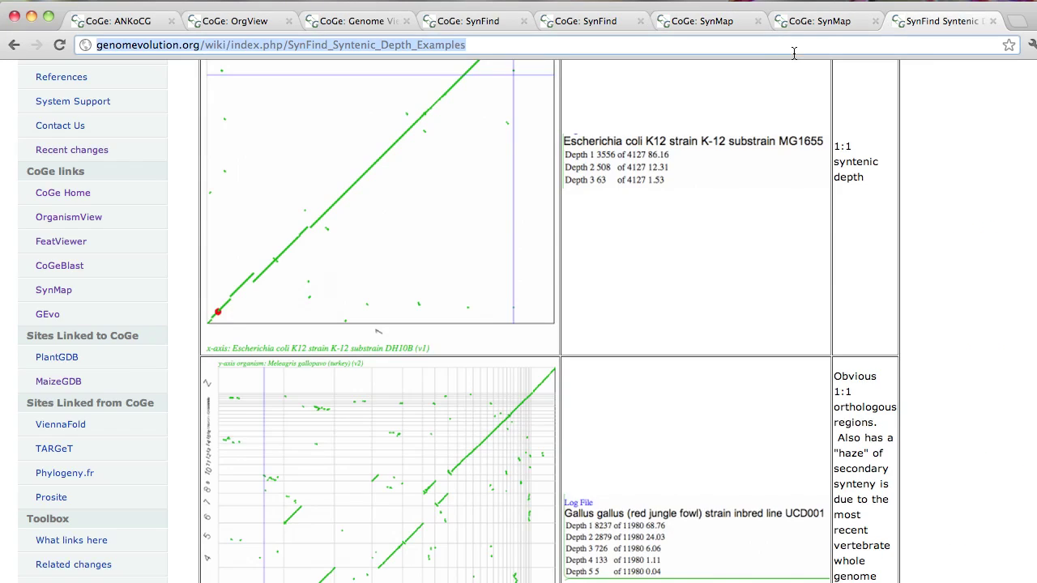
key("super+v")
key("Return")
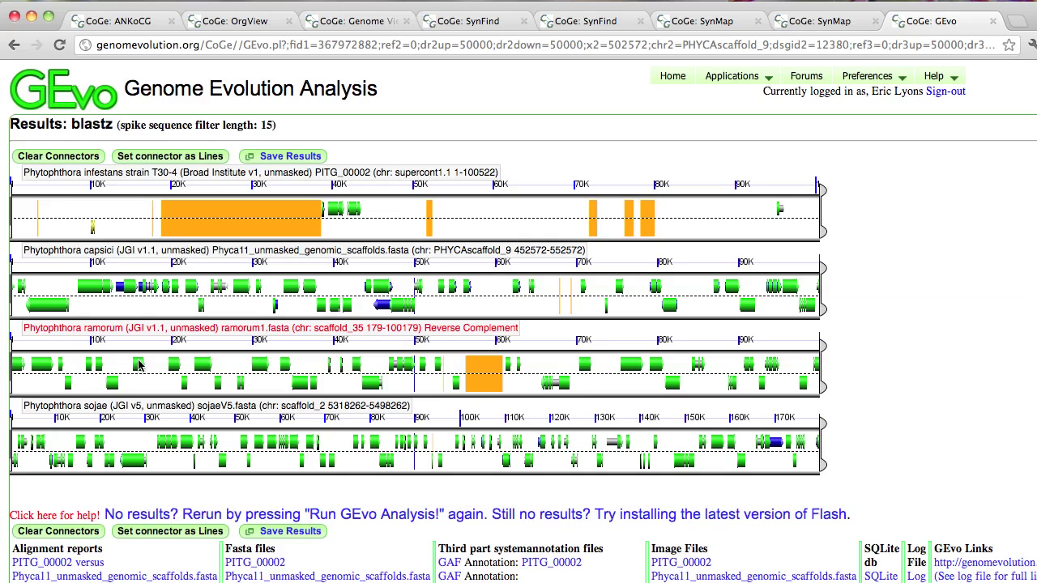
Copy the PITG_00222 row's GEvo link from the master table into the browser address bar.
key("super+Tab")
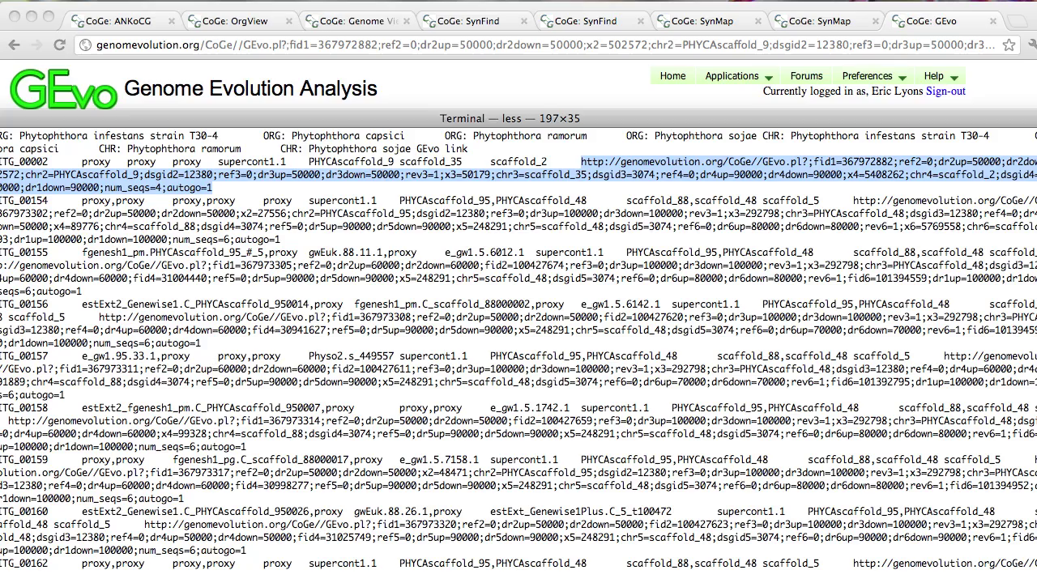
scroll(147, 403, "down", 20)
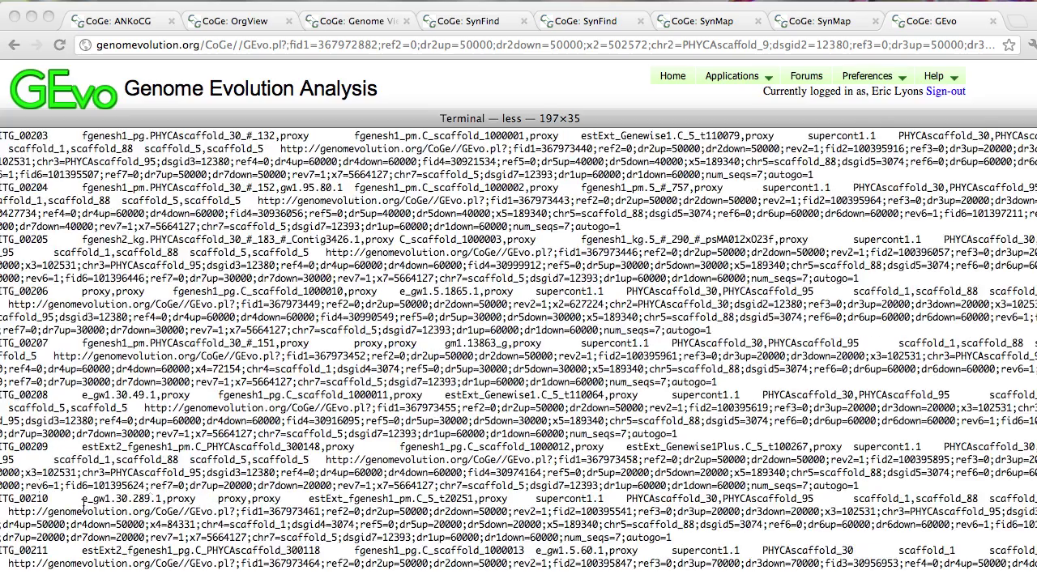
scroll(180, 537, "down", 10)
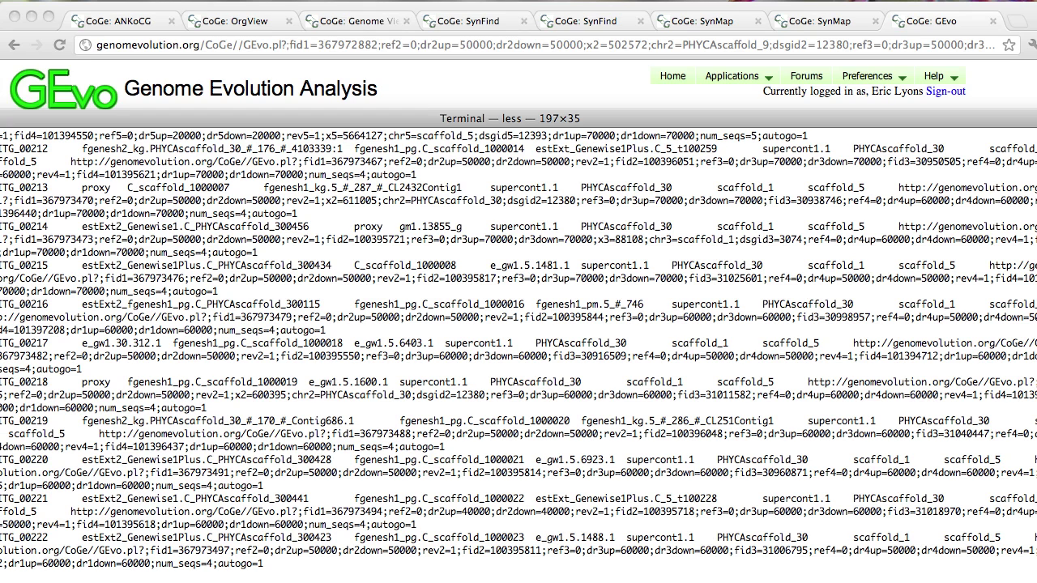
left_click_drag(1034, 539, 262, 562)
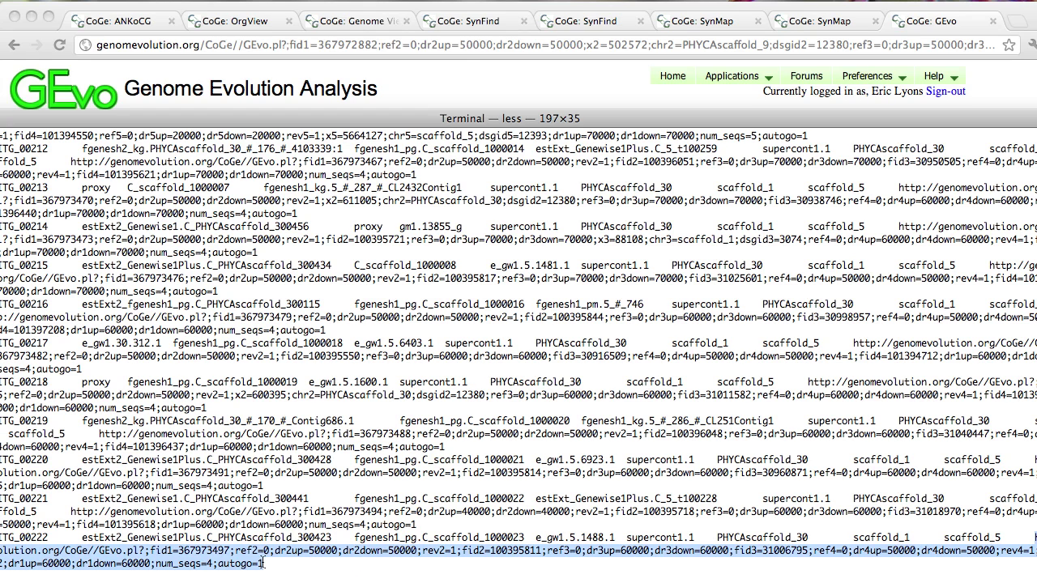
left_click(450, 61)
key("super+l")
key("super+v")
Start the GEvo comparison for PITG_00222, then go back to the master gene table.
key("Return")
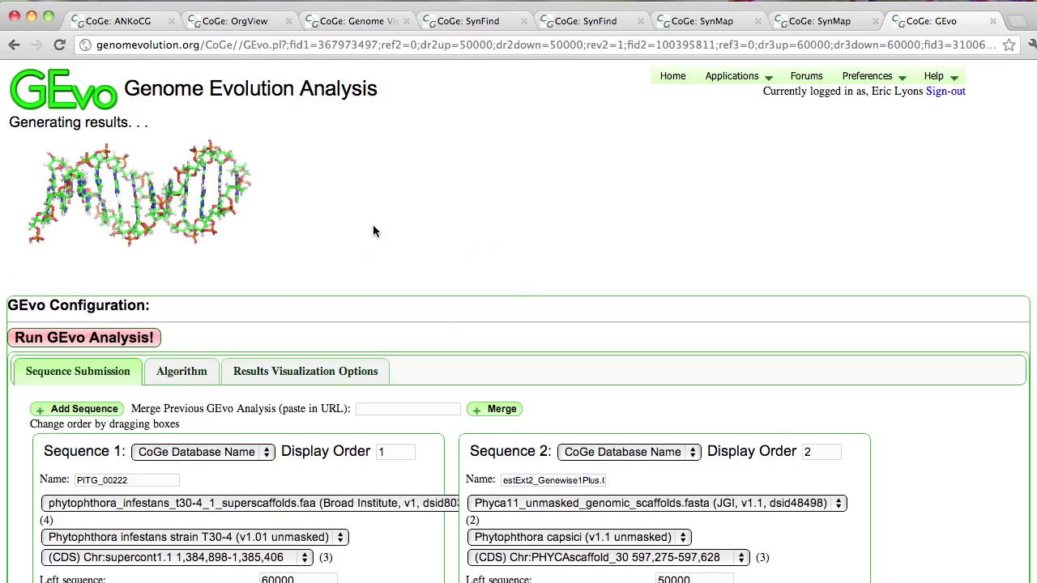
key("super+Tab")
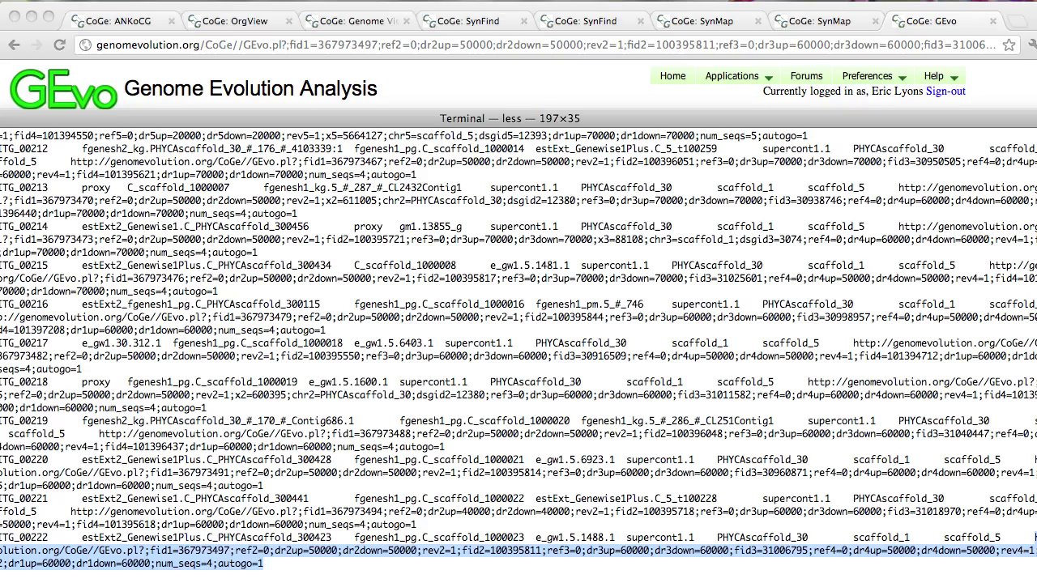
scroll(40, 427, "down", 15)
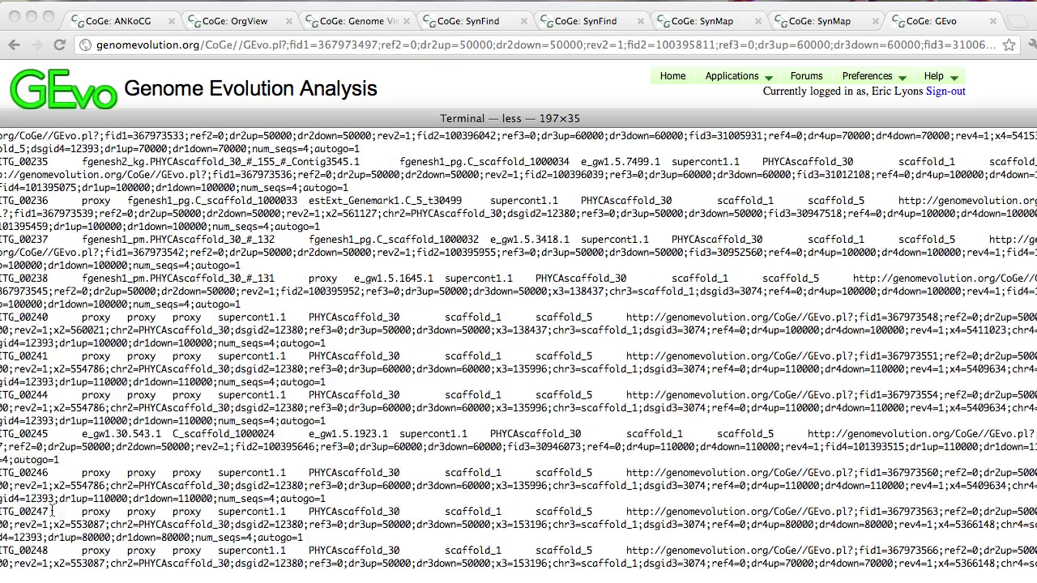
Search the master table for PITG_00258, then return to the new GEvo results.
double_click(22, 500)
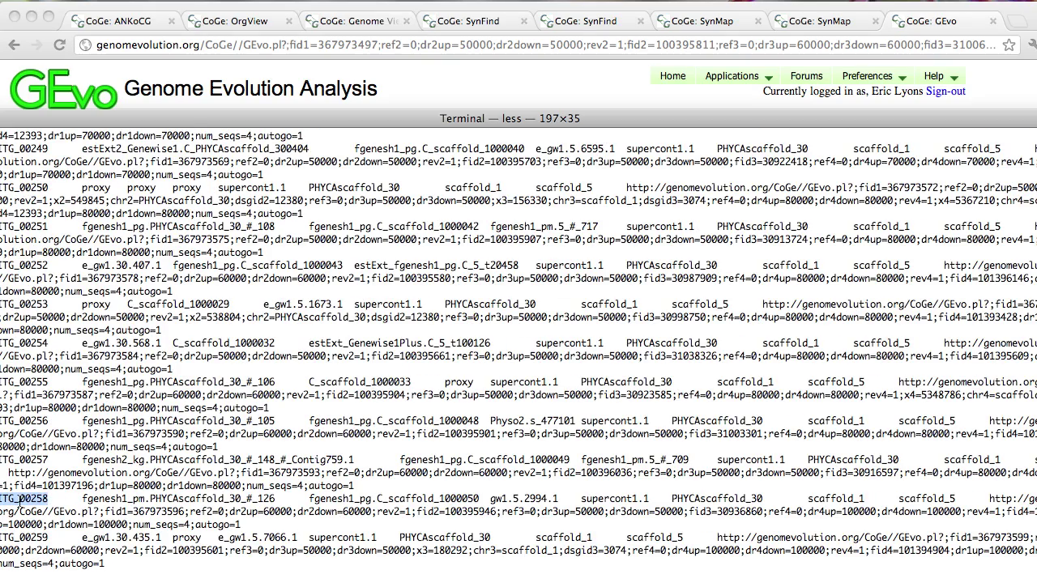
left_click(20, 500)
scroll(19, 500, "up", 20)
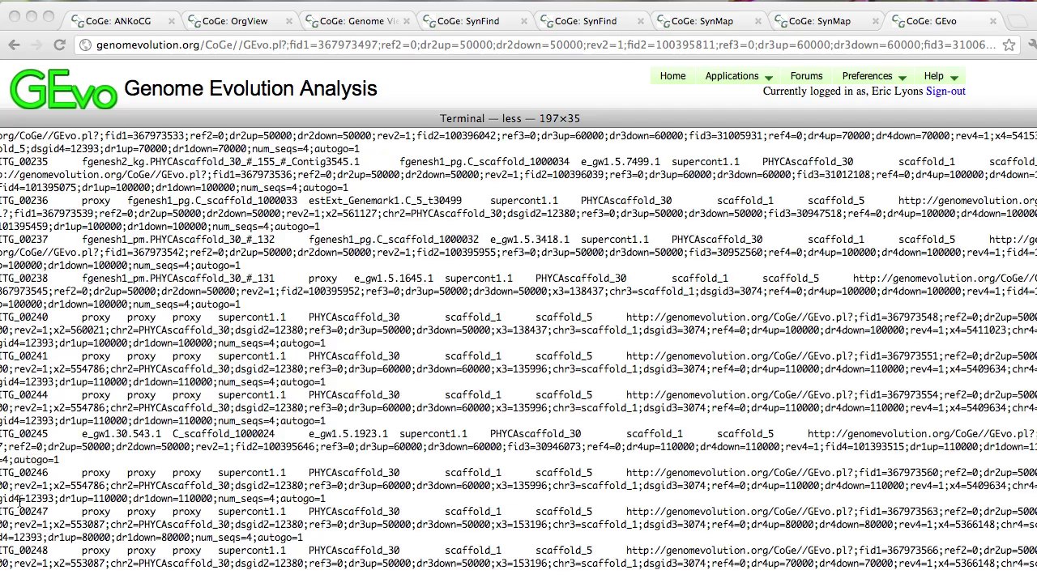
key("Return")
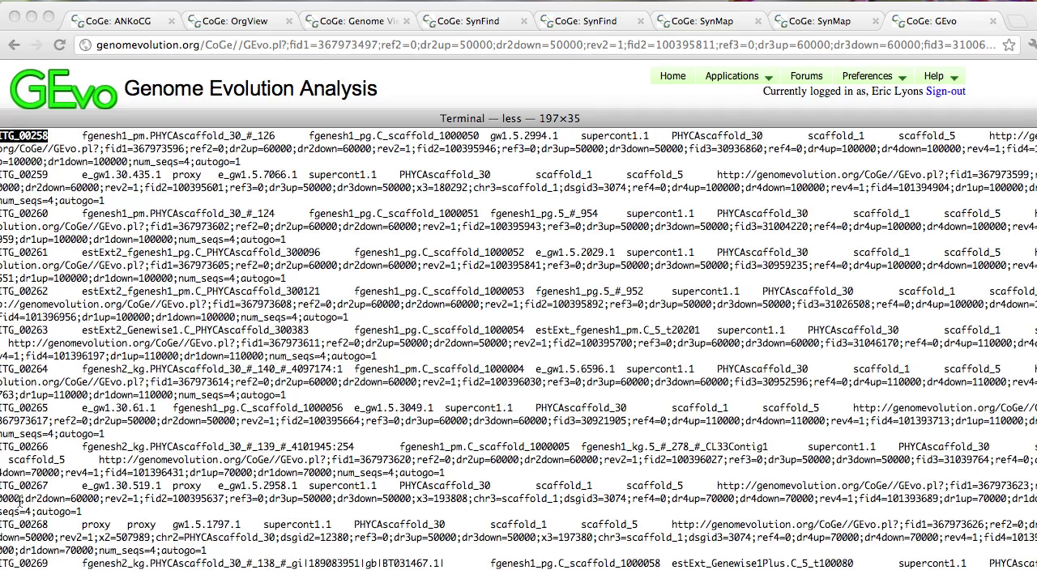
left_click_drag(126, 121, 227, 118)
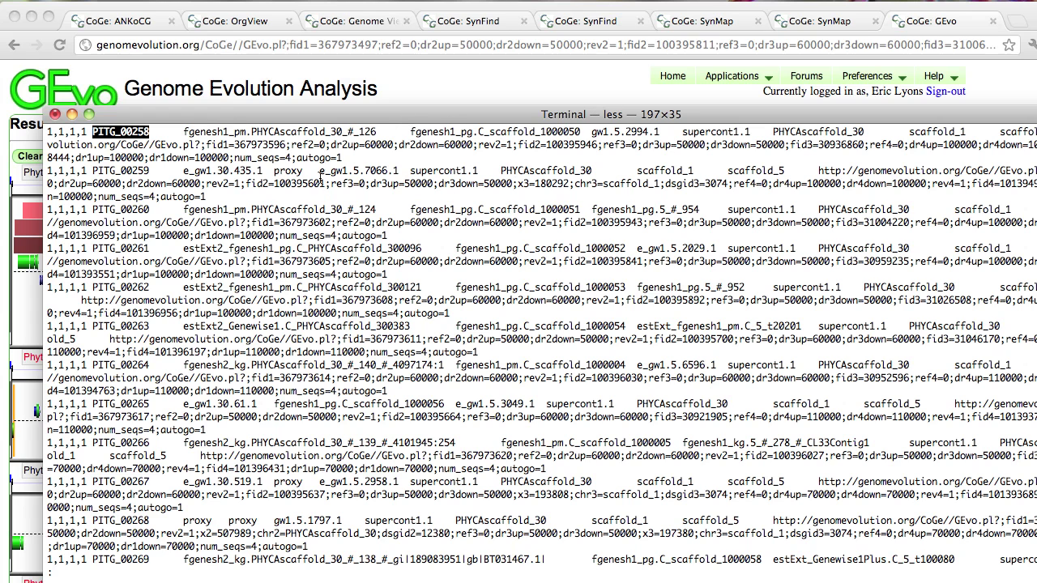
left_click(468, 102)
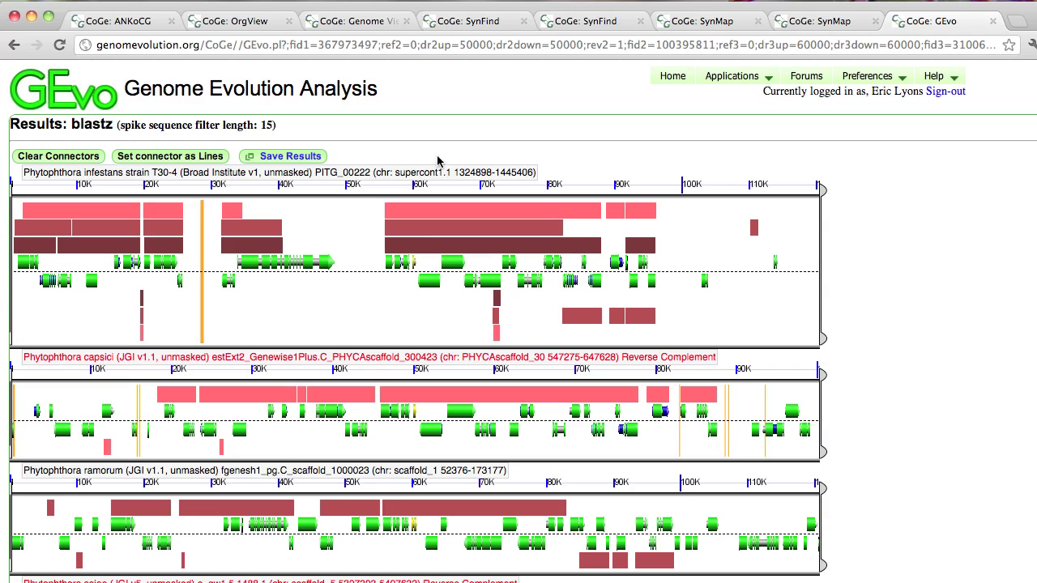
Draw connectors from P. infestans and P. sojae HSP blocks, then clear them.
scroll(918, 384, "down", 3)
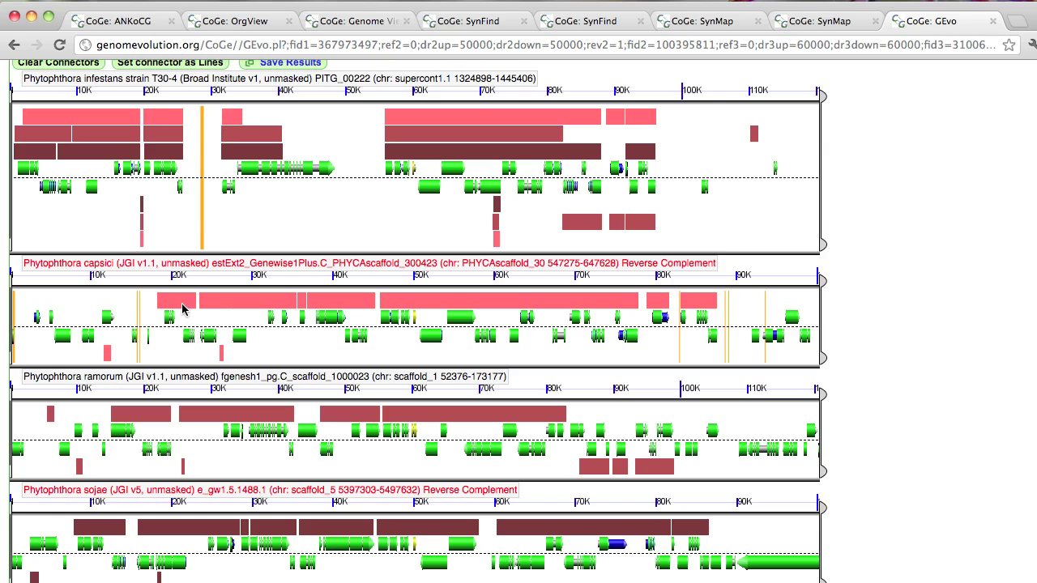
left_click(114, 123)
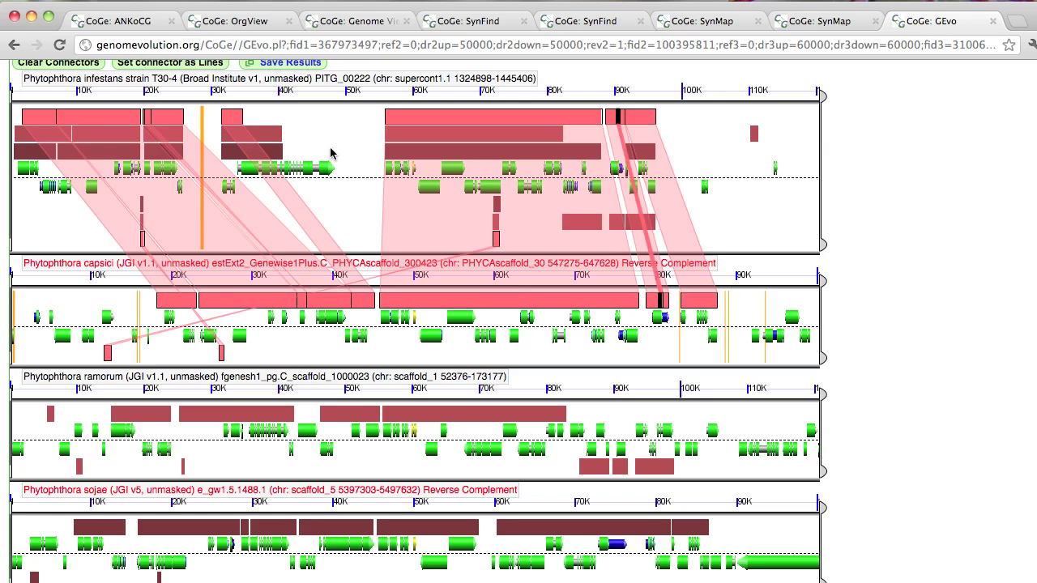
left_click(277, 136)
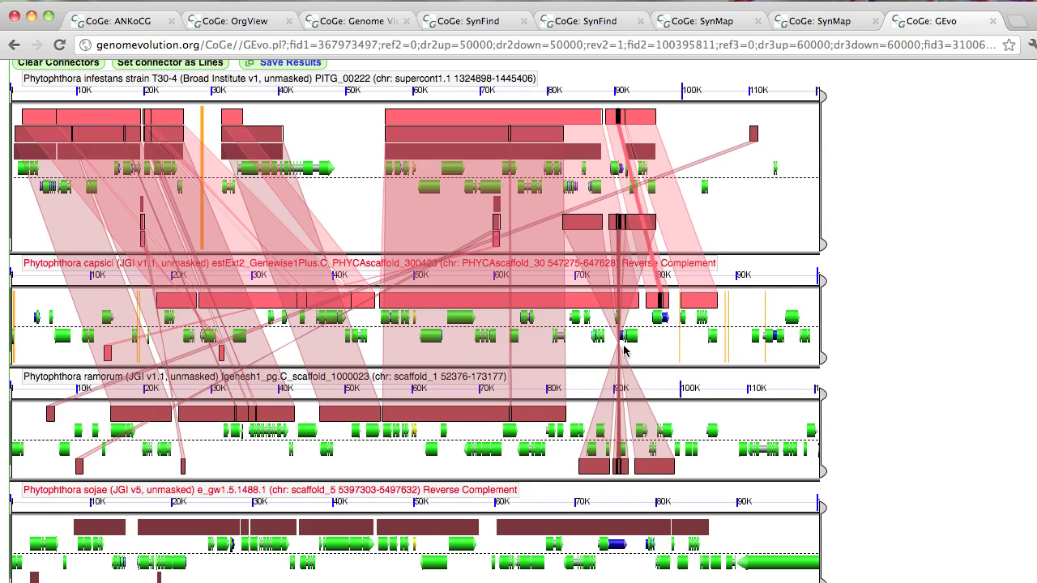
left_click(557, 530)
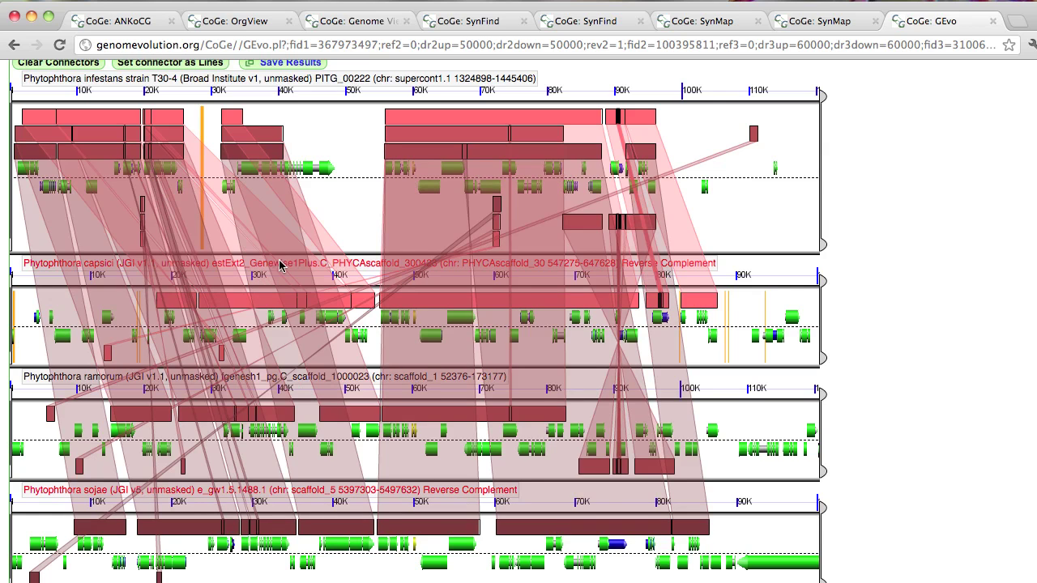
left_click(69, 64)
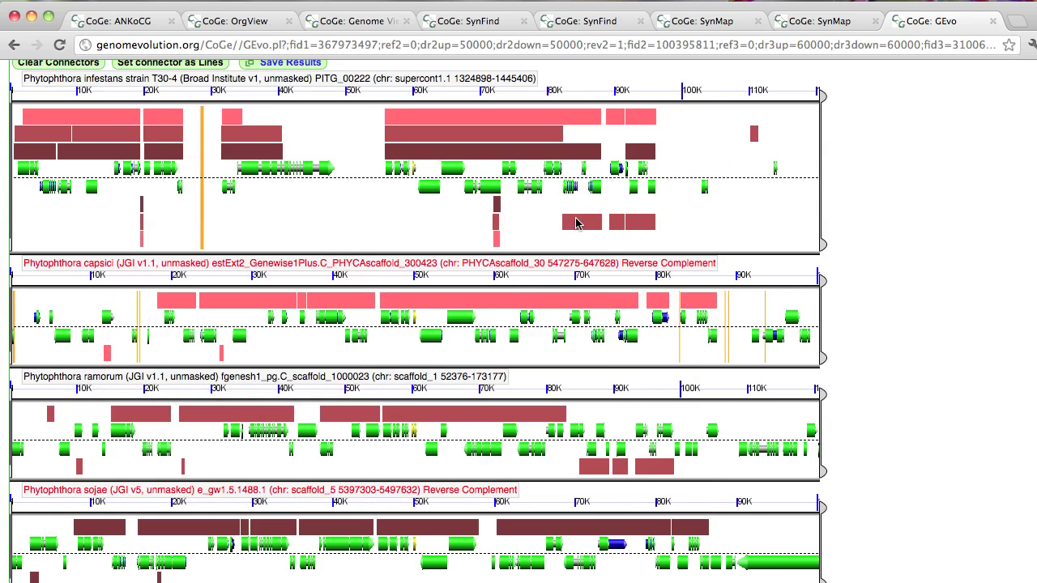
Show details and connections for two adjacent HSP blocks.
left_click(579, 223)
left_click(619, 225)
scroll(646, 341, "down", 3)
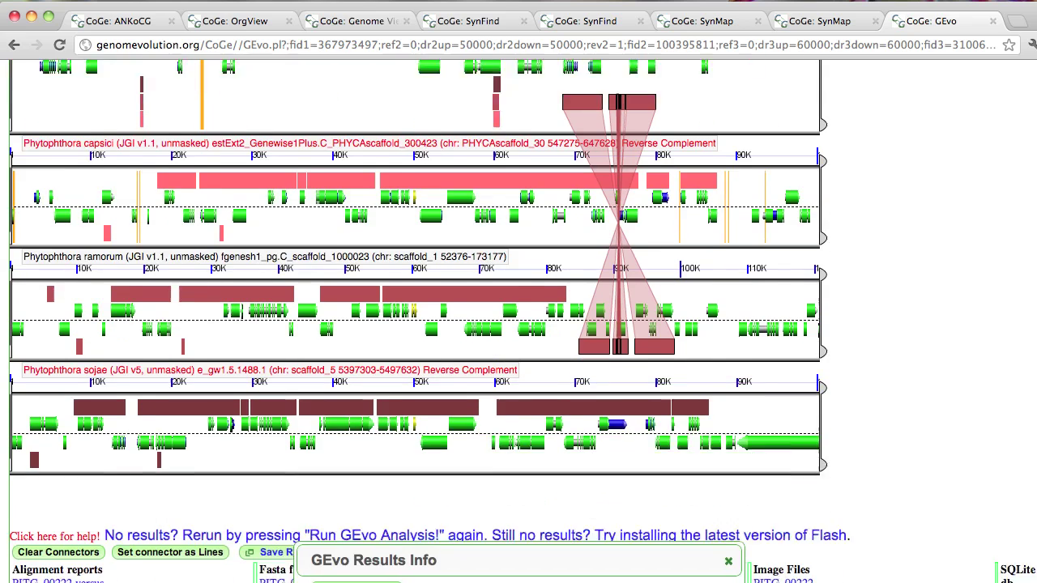
scroll(547, 536, "up", 5)
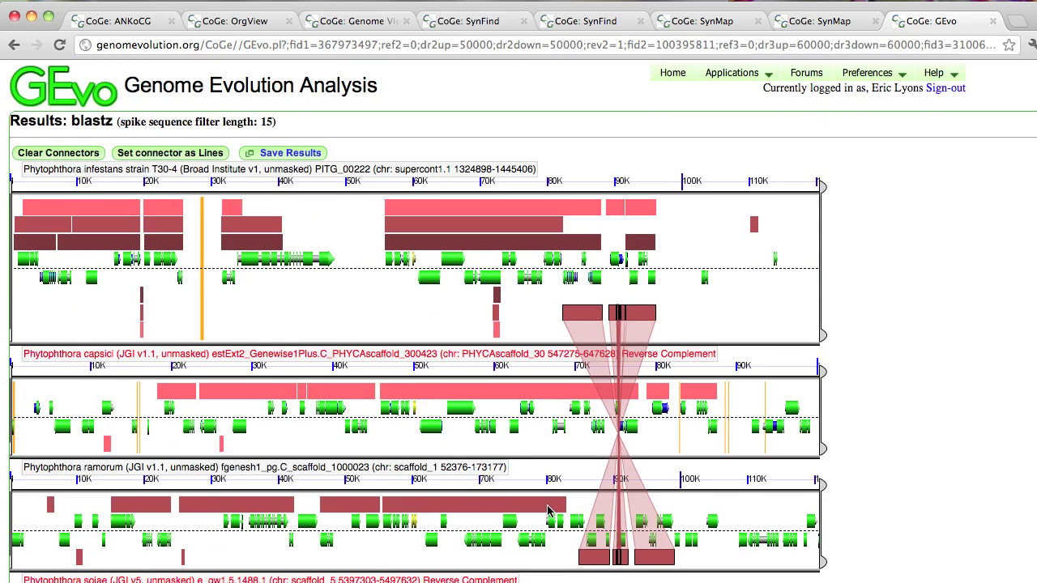
Link four P. ramorum HSP blocks to their matching P. capsici and P. infestans regions.
left_click(550, 507)
left_click(329, 507)
left_click(268, 508)
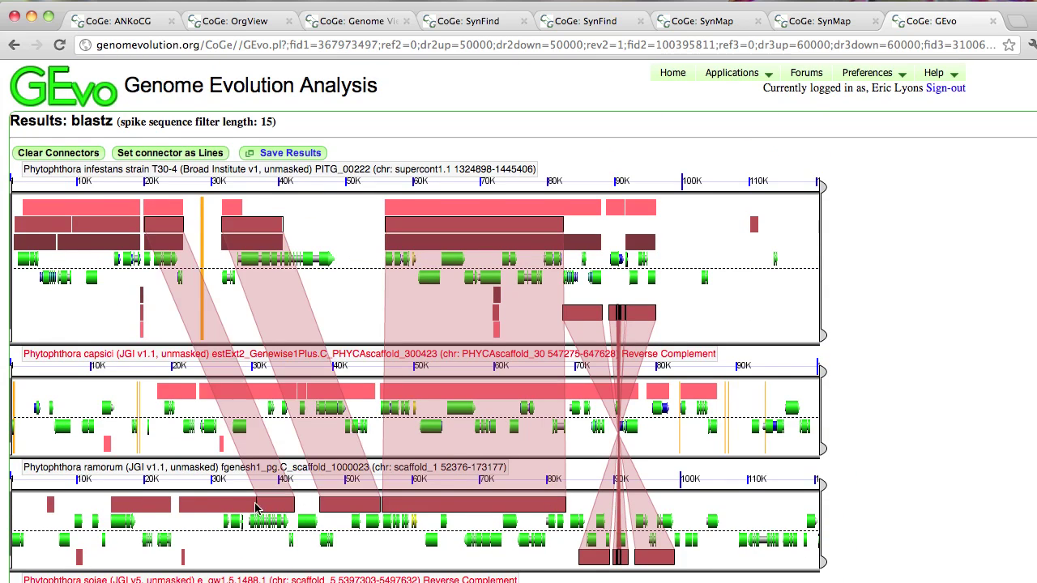
left_click(130, 506)
scroll(298, 465, "down", 1)
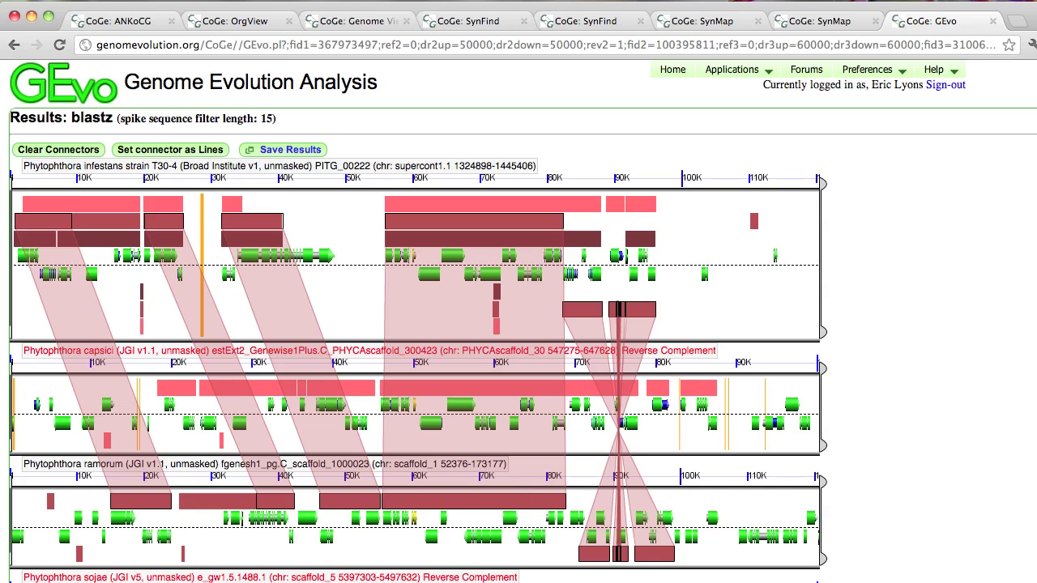
key("F9")
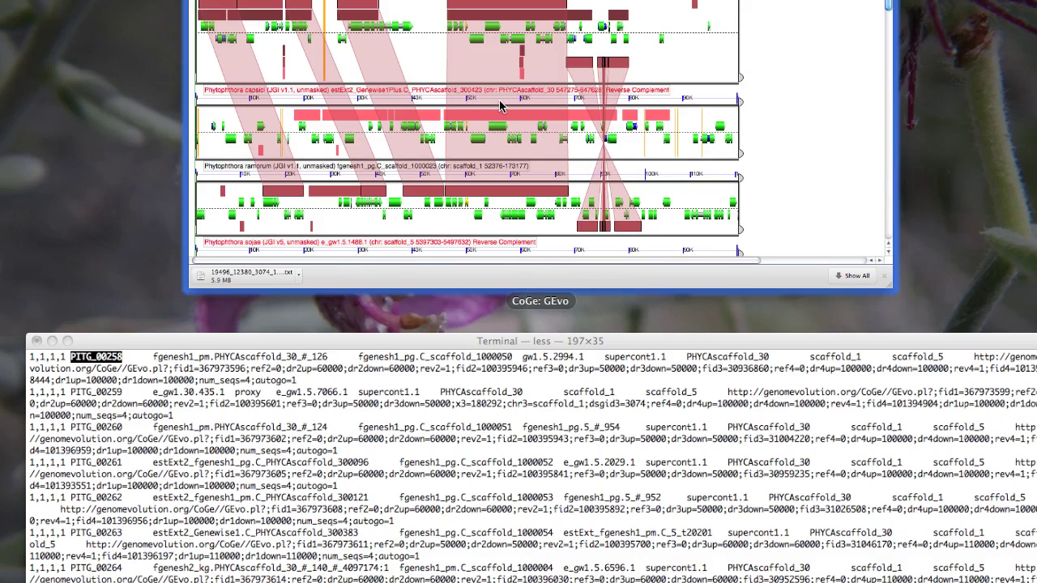
left_click(500, 106)
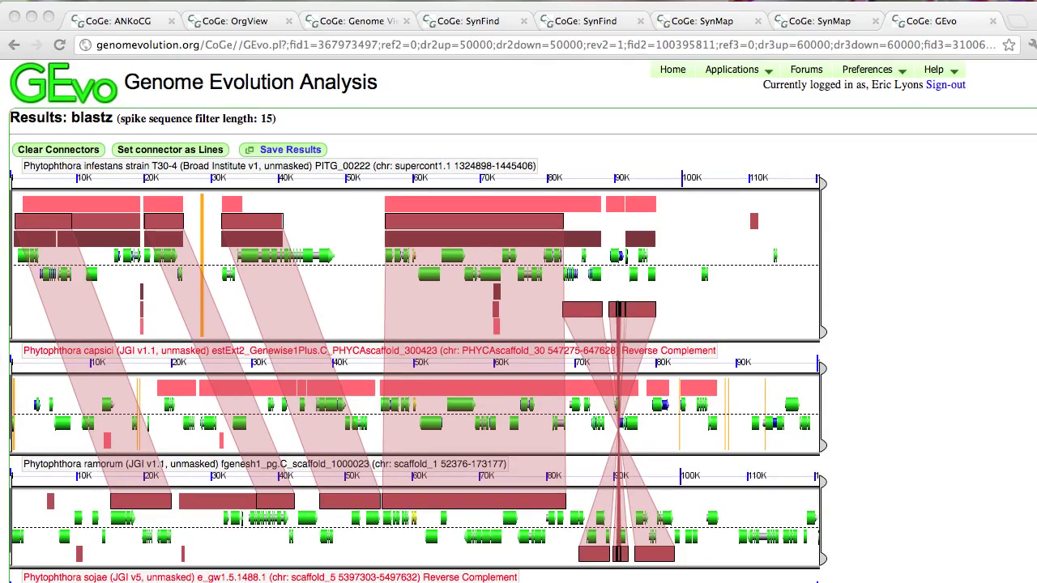